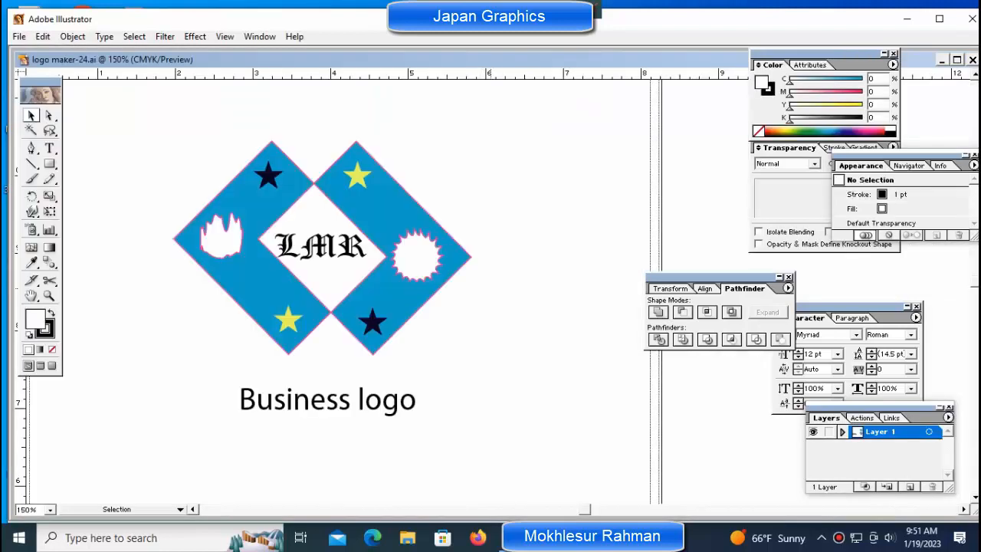
- Delete the blue LMR diamond logo together with its "Business logo" caption from the page
{"action": "key", "text": "ctrl+minus"}
{"action": "key", "text": "ctrl+minus"}
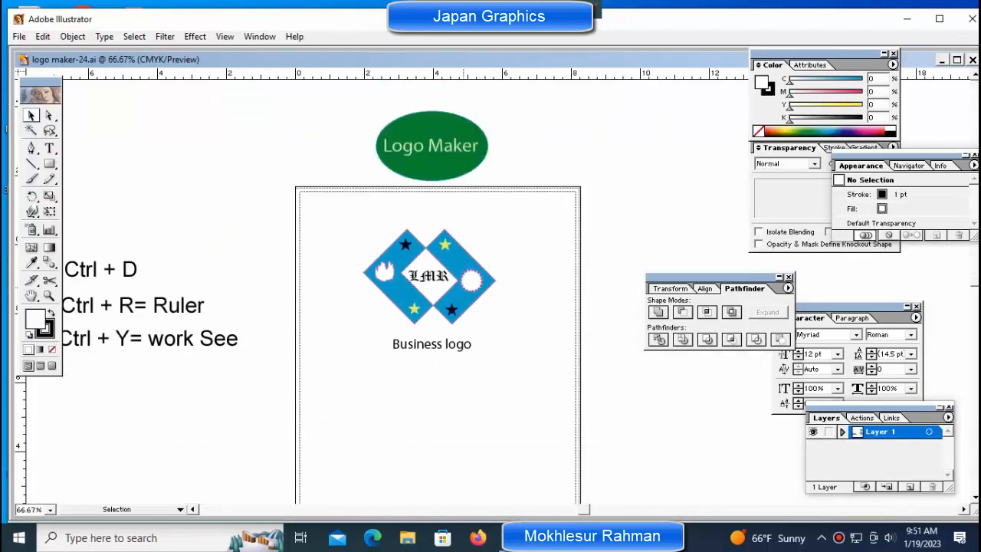
{"action": "left_click_drag", "start_coordinate": [323, 218], "coordinate": [515, 376]}
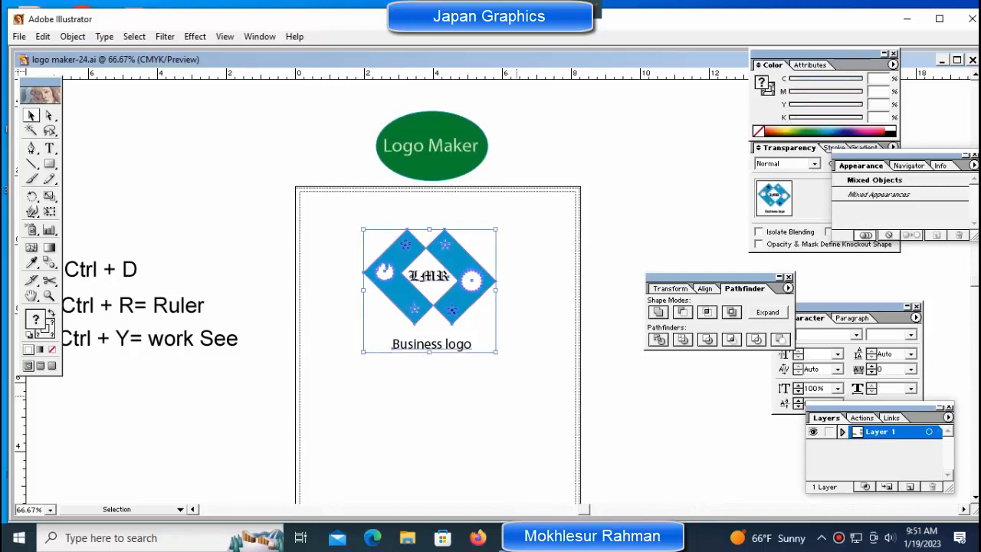
{"action": "left_click", "coordinate": [518, 395]}
{"action": "left_click_drag", "start_coordinate": [353, 229], "coordinate": [521, 406]}
{"action": "key", "text": "Delete"}
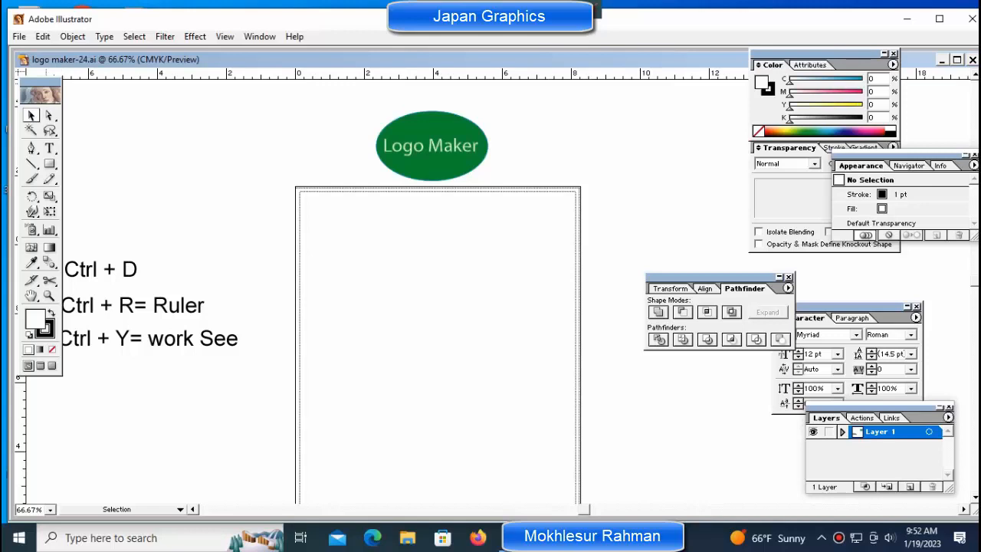
- Save the document as a new Illustrator file named logo maker-25 in the Logo Create folder
{"action": "left_click", "coordinate": [18, 36]}
{"action": "left_click", "coordinate": [32, 147]}
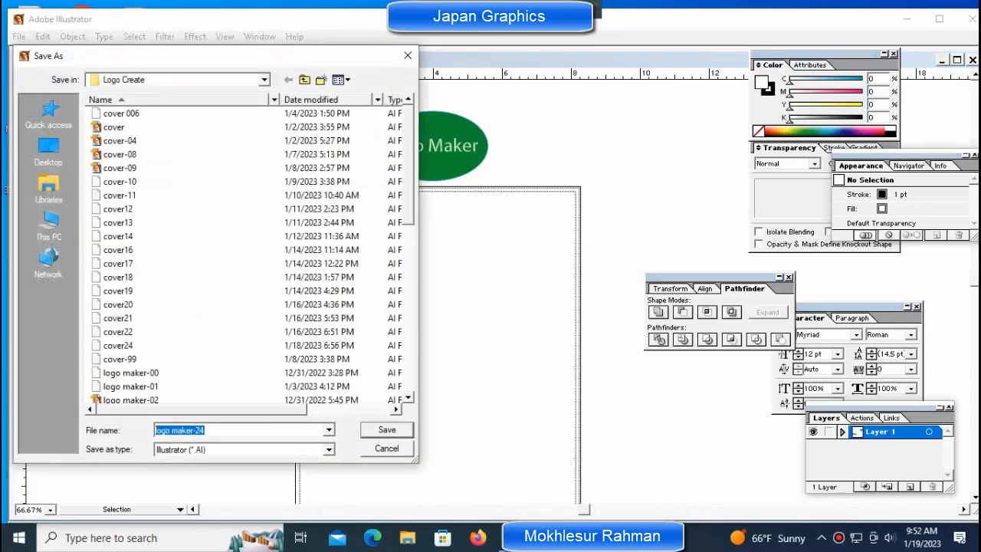
{"action": "left_click_drag", "start_coordinate": [205, 430], "coordinate": [199, 430]}
{"action": "type", "text": "5"}
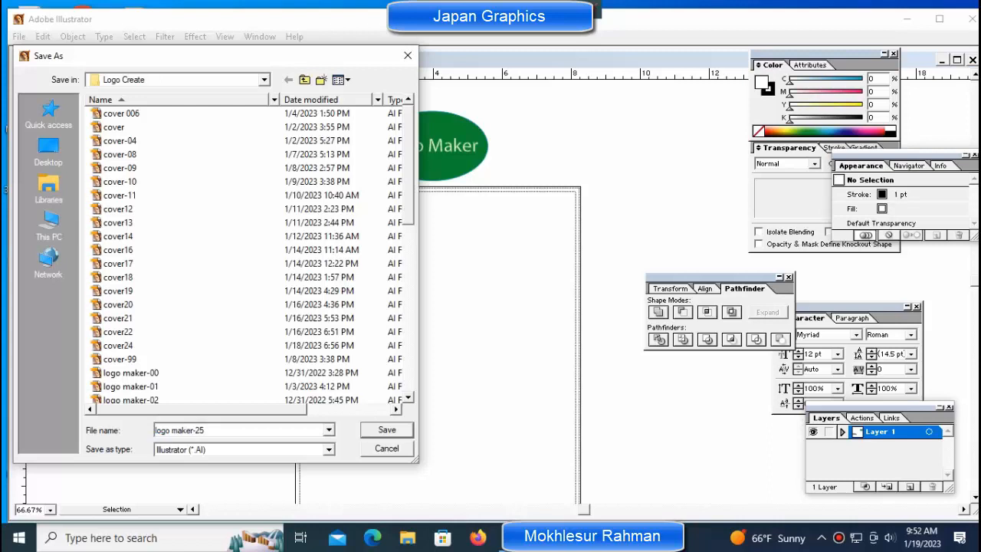
{"action": "key", "text": "Return"}
{"action": "key", "text": "Return"}
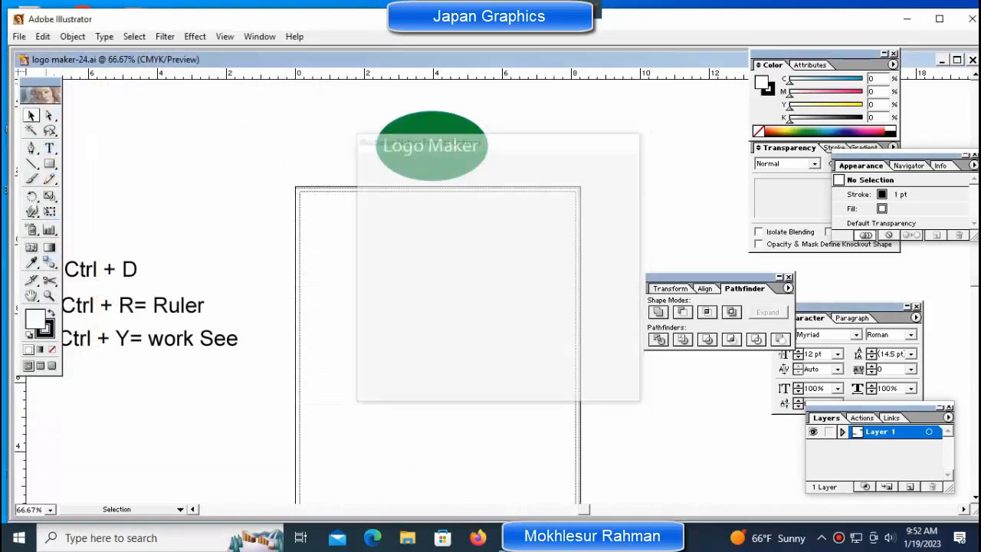
- Draw a rectangle about 3.25 by 2.5 inches in the upper middle of the empty page
{"action": "key", "text": "ctrl+space"}
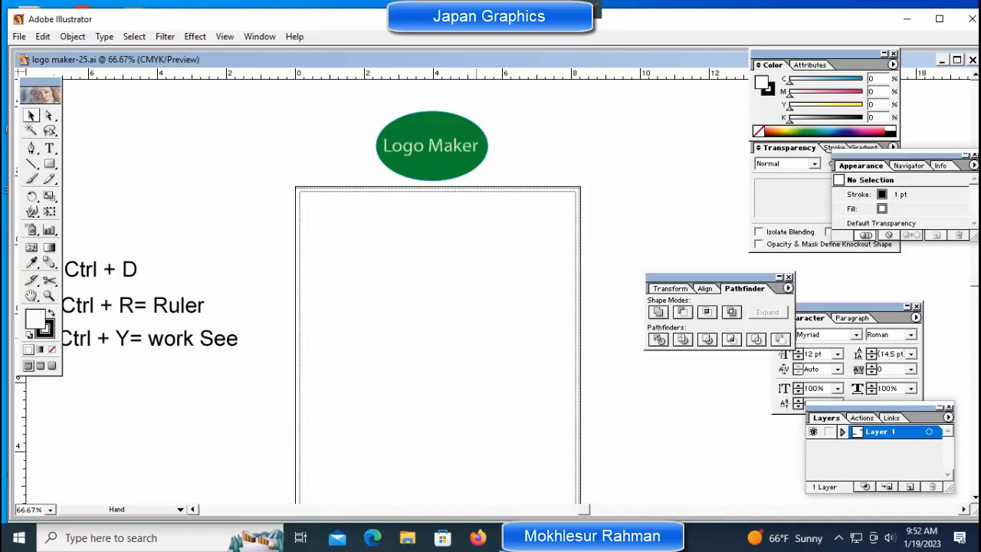
{"action": "left_click_drag", "start_coordinate": [475, 314], "coordinate": [428, 314]}
{"action": "left_click", "coordinate": [442, 314], "text": "ctrl"}
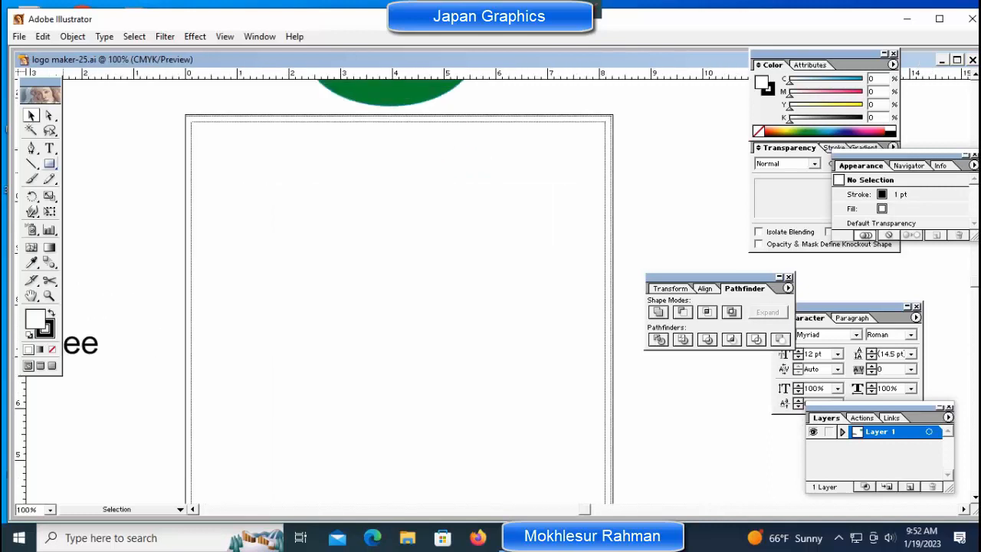
{"action": "left_click", "coordinate": [49, 164]}
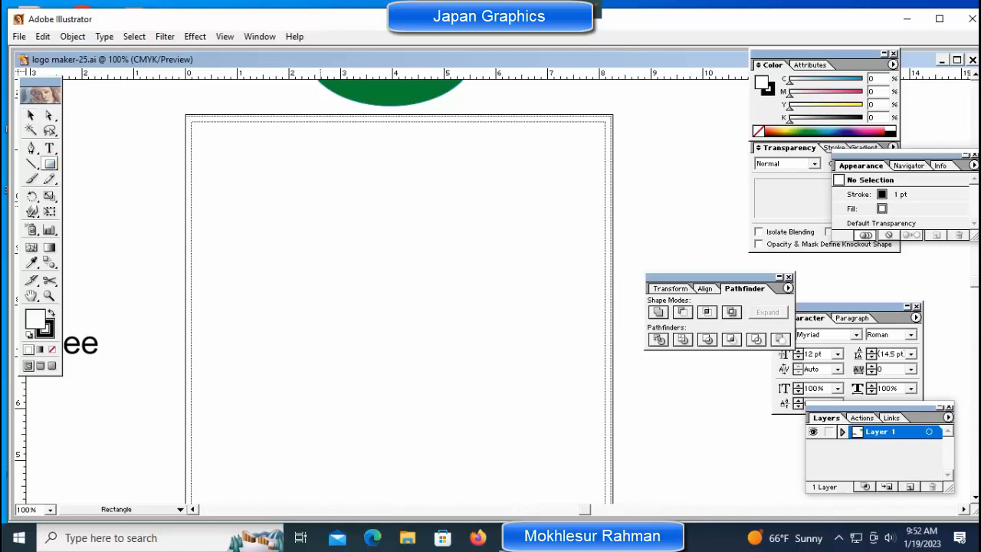
{"action": "left_click_drag", "start_coordinate": [286, 196], "coordinate": [455, 324]}
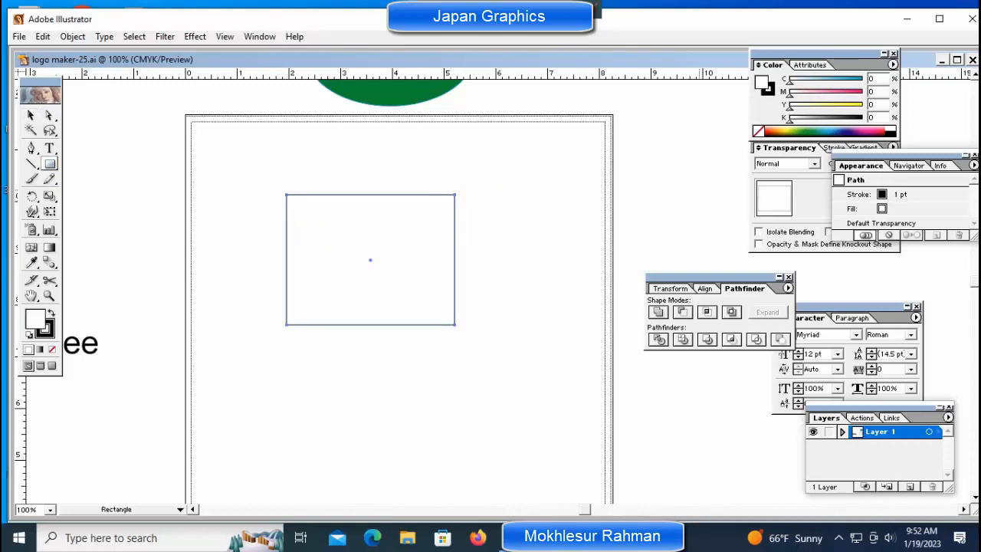
- Remove the rectangle's fill and colour its stroke dark blue (C 97.25, M 94.12, Y 0, K 0)
{"action": "left_click", "coordinate": [844, 131]}
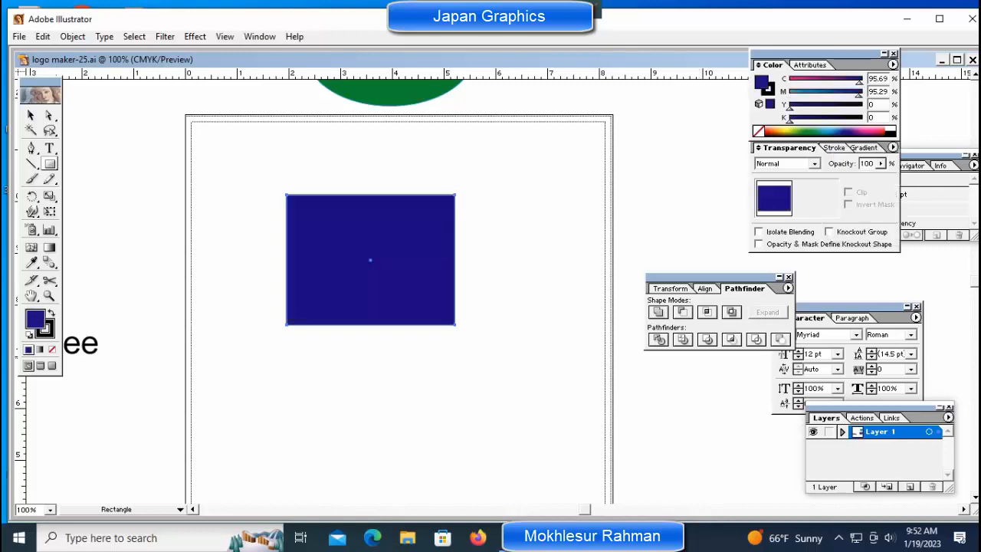
{"action": "left_click", "coordinate": [52, 349]}
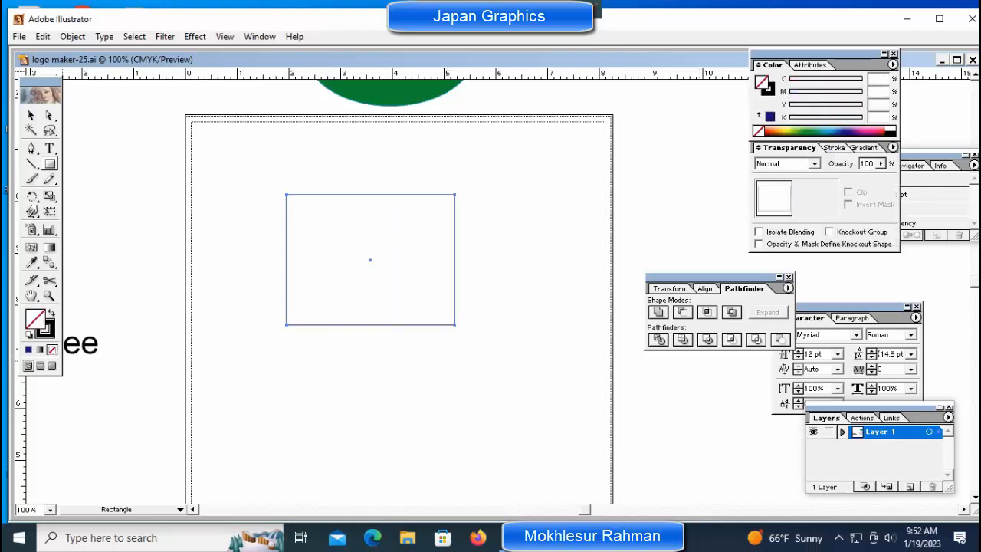
{"action": "left_click", "coordinate": [45, 328]}
{"action": "left_click", "coordinate": [843, 131]}
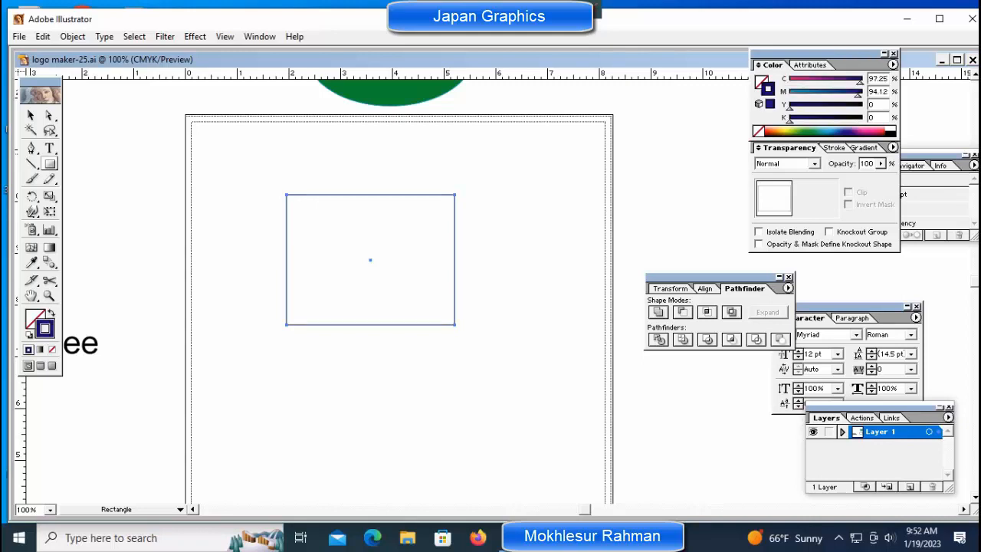
{"action": "key", "text": "ctrl+shift+a"}
{"action": "left_click", "coordinate": [445, 233], "text": "ctrl"}
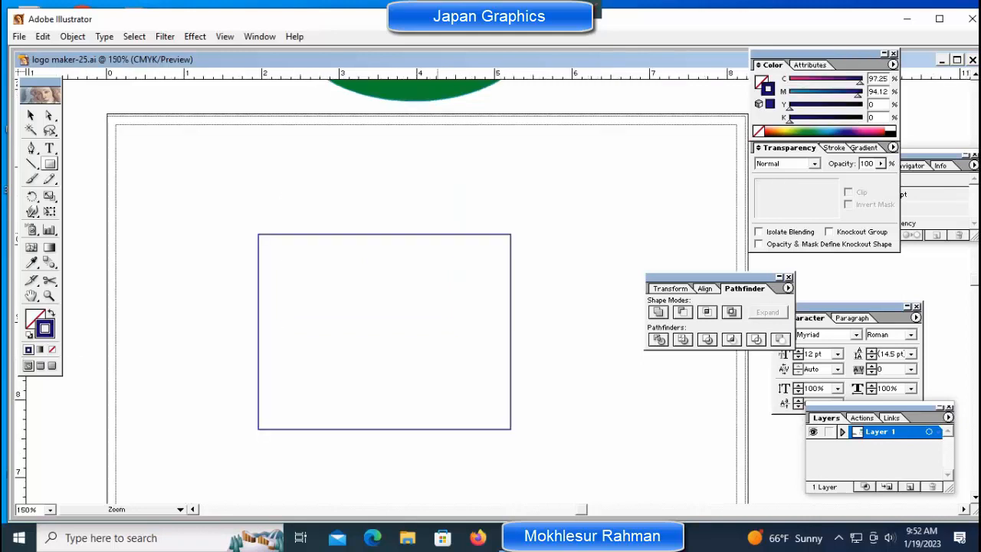
{"action": "left_click_drag", "start_coordinate": [446, 233], "coordinate": [462, 182]}
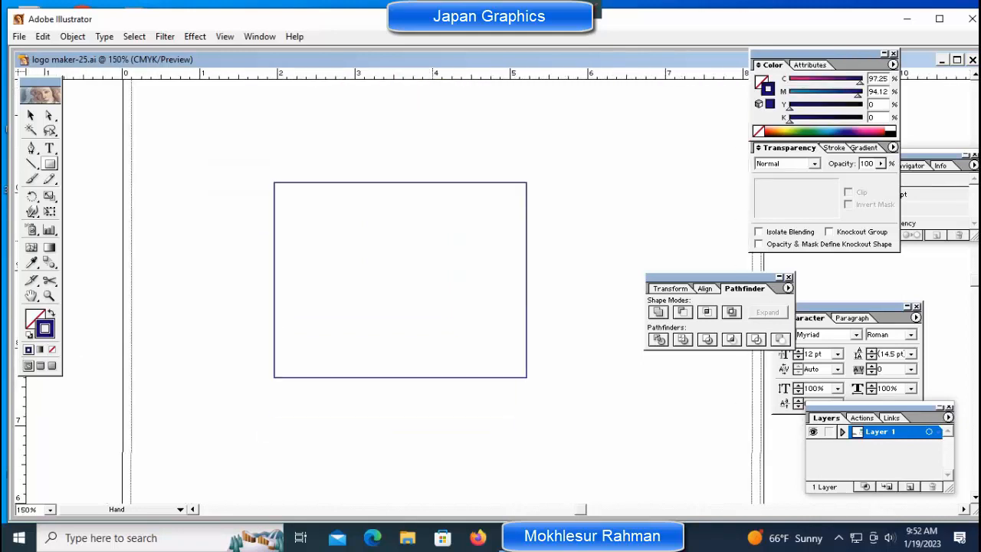
- Fill the rectangle with the same dark blue as its stroke
{"action": "key", "text": "x"}
{"action": "left_click", "coordinate": [28, 349]}
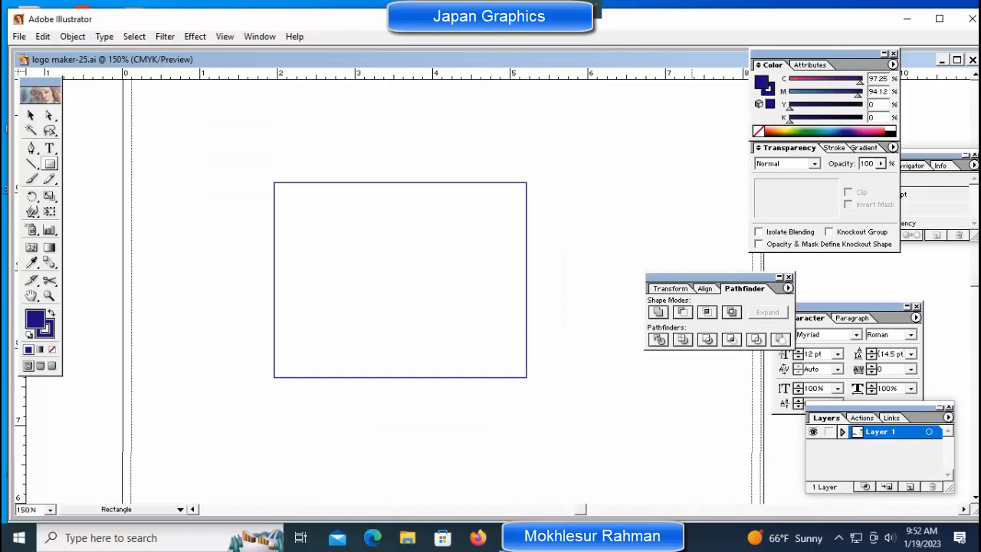
{"action": "left_click_drag", "start_coordinate": [349, 147], "coordinate": [397, 207]}
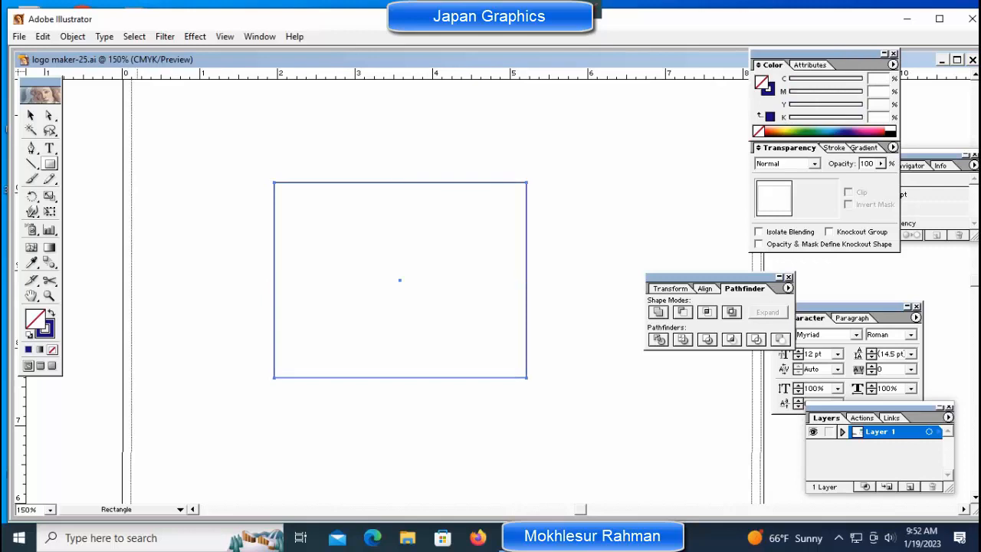
{"action": "key", "text": "v"}
{"action": "left_click", "coordinate": [28, 349]}
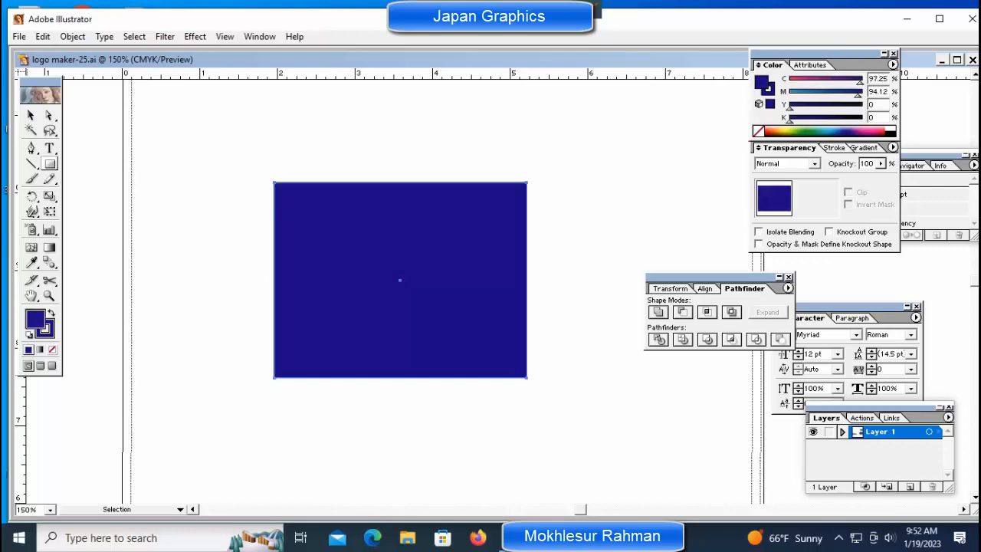
- Make two overlapping copies of the blue rectangle, each offset diagonally down and to the left of the previous one
{"action": "key", "text": "ctrl+shift+a"}
{"action": "key", "text": "ctrl+a"}
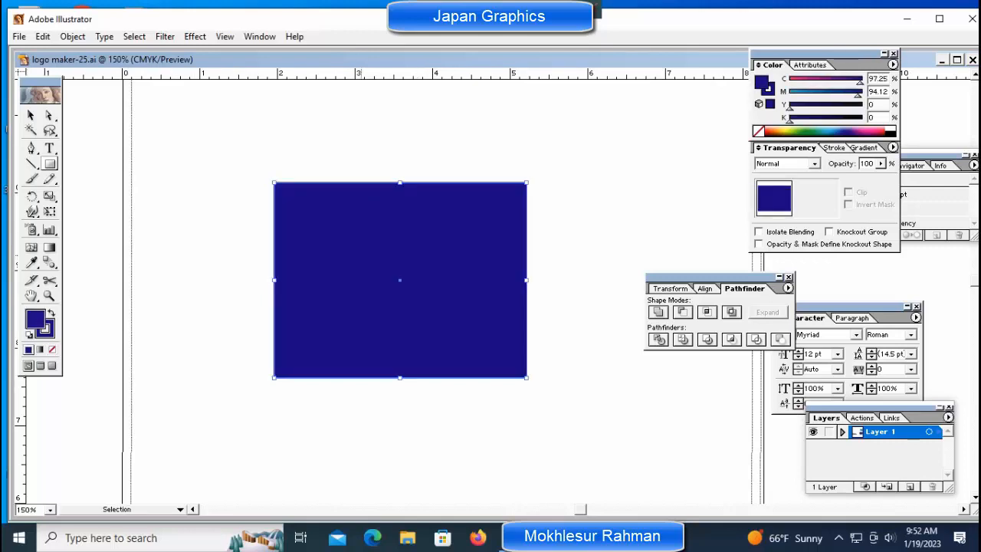
{"action": "key", "text": "shift"}
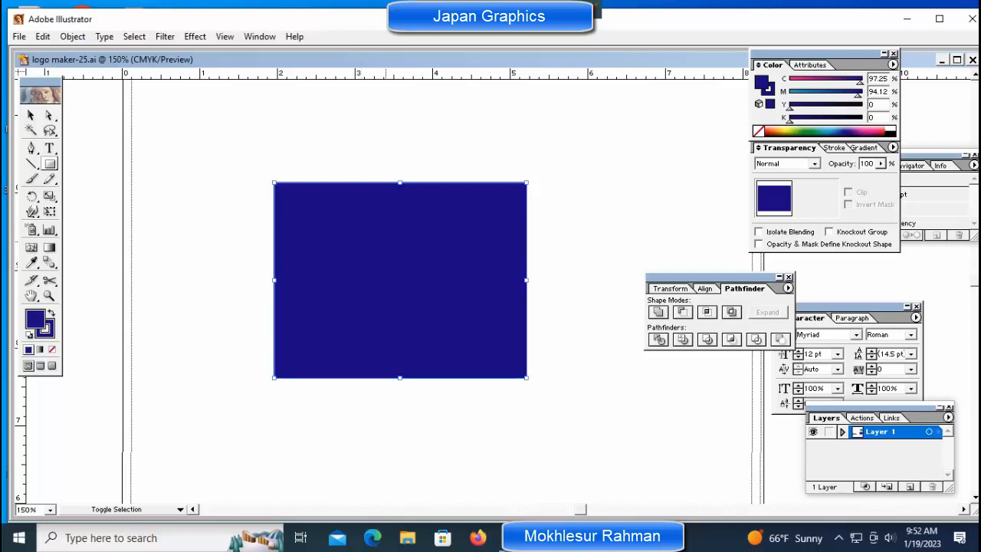
{"action": "left_click", "coordinate": [517, 277], "text": "shift"}
{"action": "left_click", "coordinate": [425, 279]}
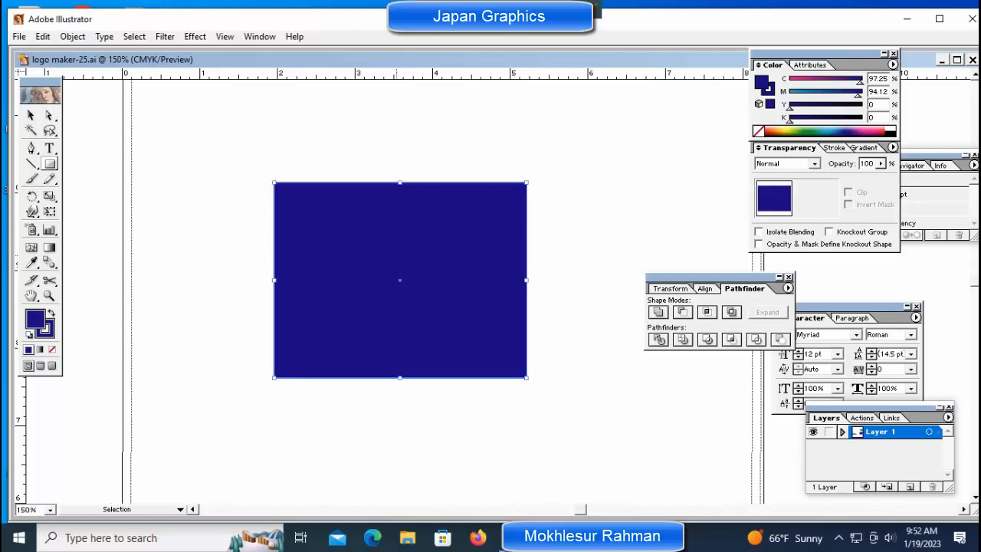
{"action": "left_click_drag", "start_coordinate": [397, 279], "coordinate": [302, 356]}
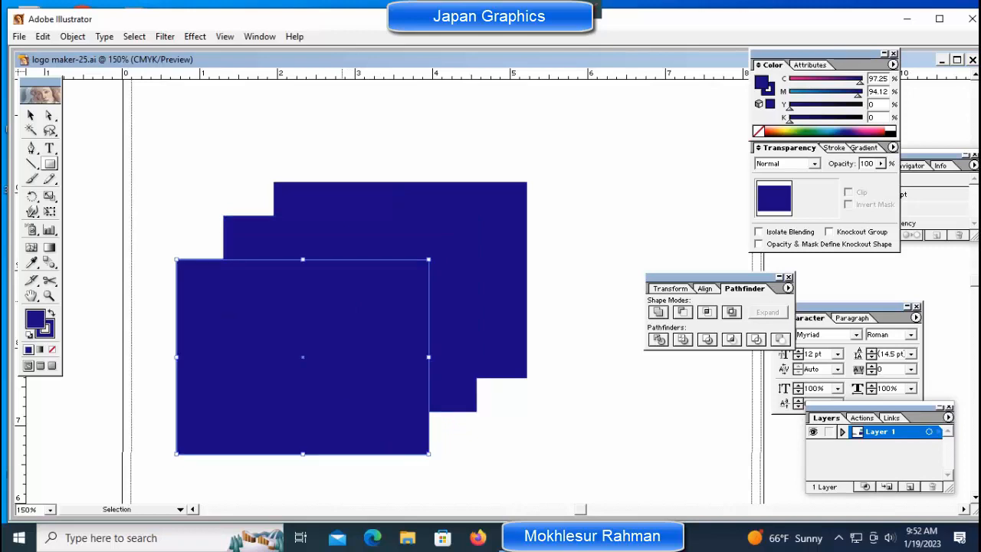
- Change the middle rectangle's fill to pinkish red (C 0, M 96.86, Y 29.8, K 0)
{"action": "left_click", "coordinate": [655, 233], "text": "ctrl"}
{"action": "left_click", "coordinate": [452, 322], "text": "ctrl"}
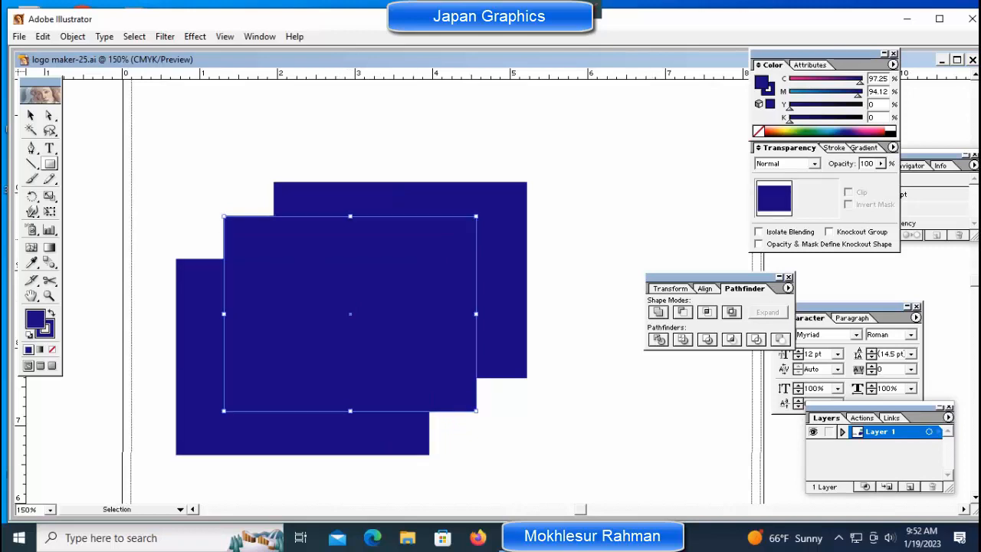
{"action": "left_click", "coordinate": [875, 131]}
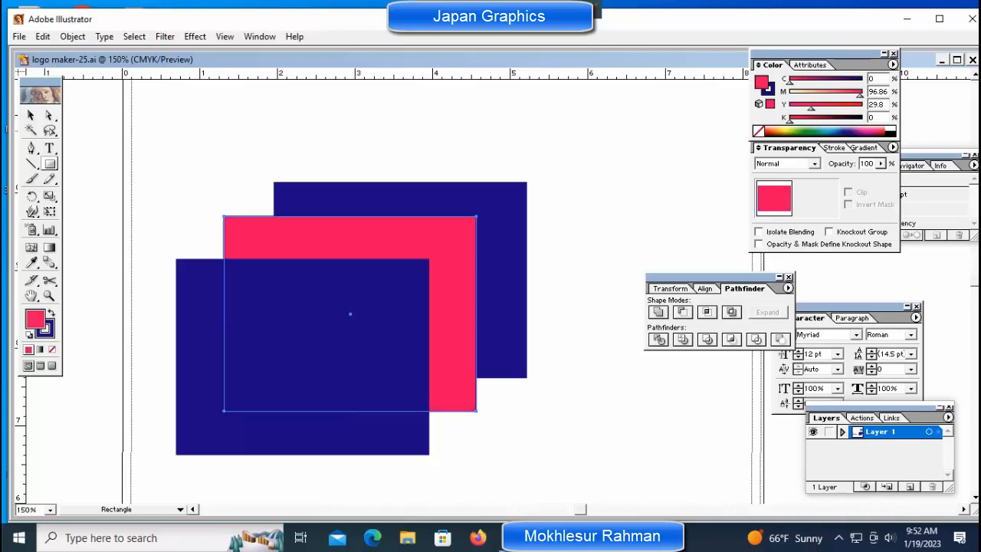
{"action": "left_click", "coordinate": [597, 230], "text": "ctrl"}
- Select all three overlapping rectangles and bring up the Pathfinder options
{"action": "left_click", "coordinate": [352, 337], "text": "ctrl"}
{"action": "left_click", "coordinate": [475, 201], "text": "ctrl"}
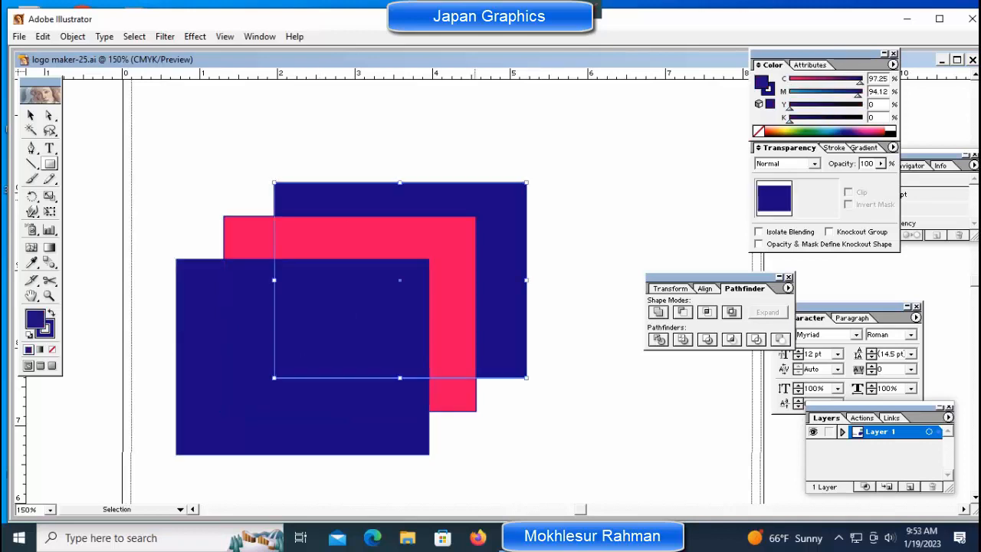
{"action": "left_click", "coordinate": [426, 268], "text": "ctrl"}
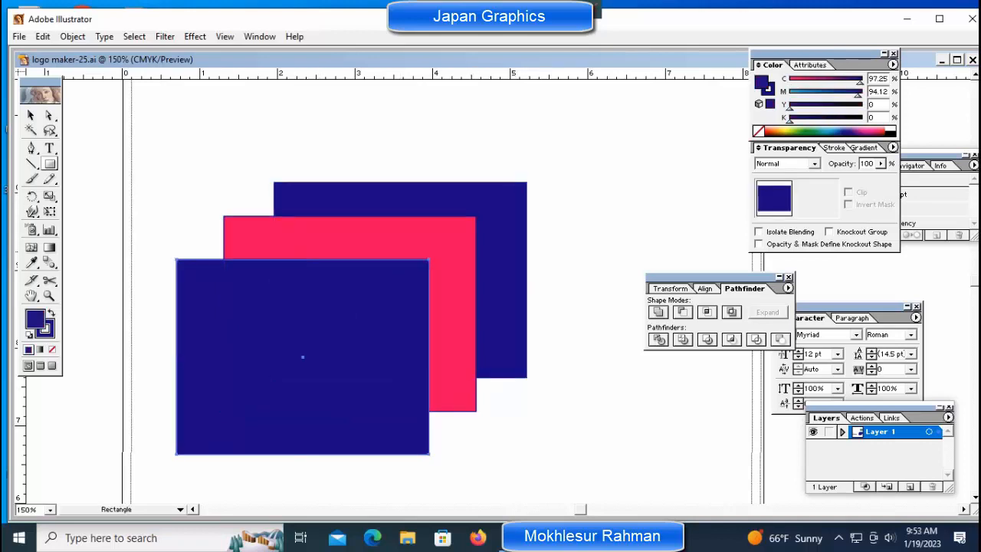
{"action": "left_click", "coordinate": [497, 229], "text": "ctrl"}
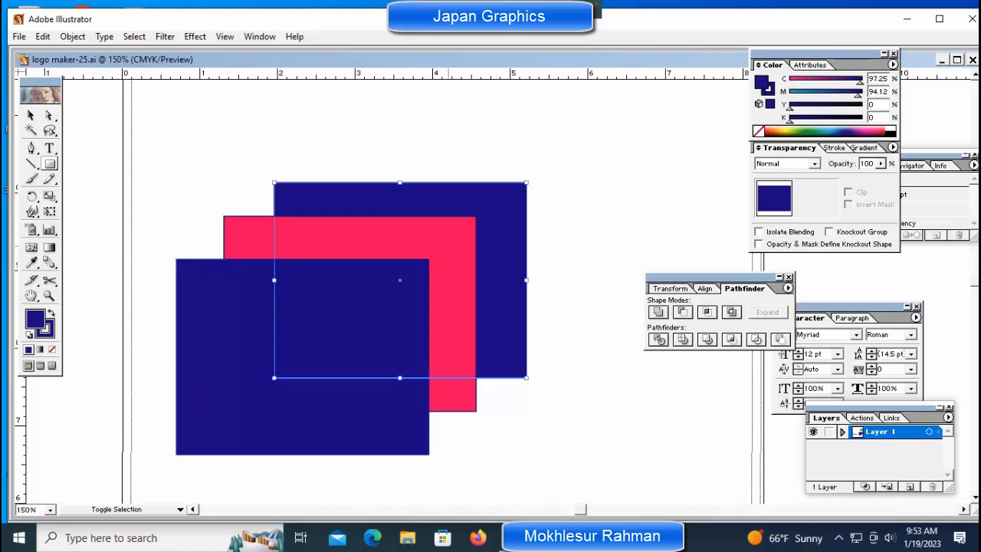
{"action": "left_click", "coordinate": [387, 238], "text": "ctrl+shift"}
{"action": "left_click", "coordinate": [387, 279], "text": "ctrl+shift"}
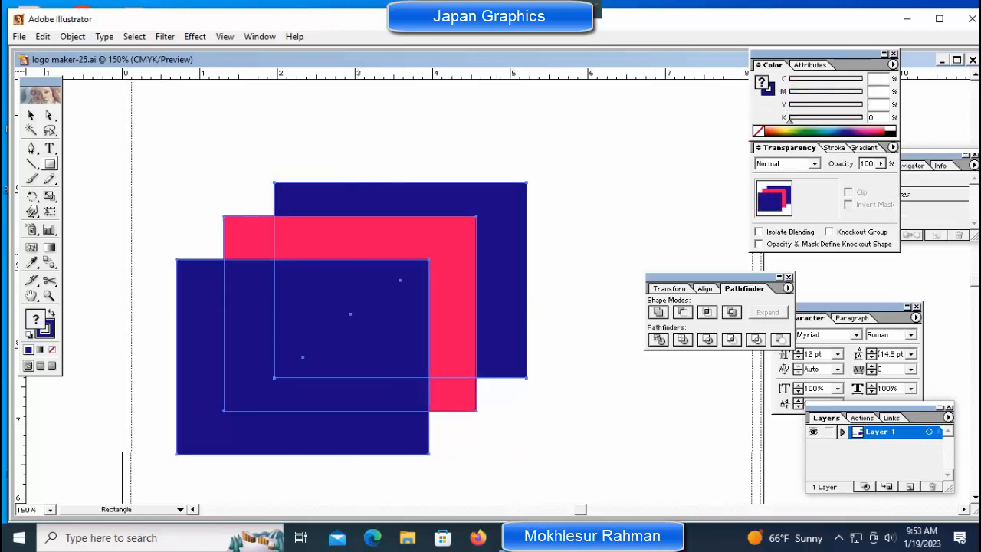
{"action": "left_click", "coordinate": [705, 288]}
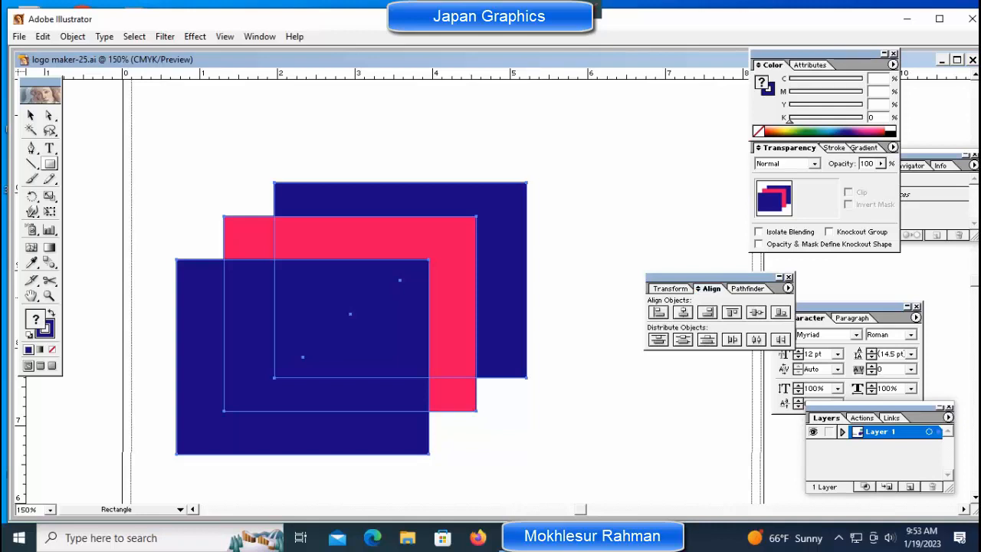
{"action": "left_click", "coordinate": [744, 288]}
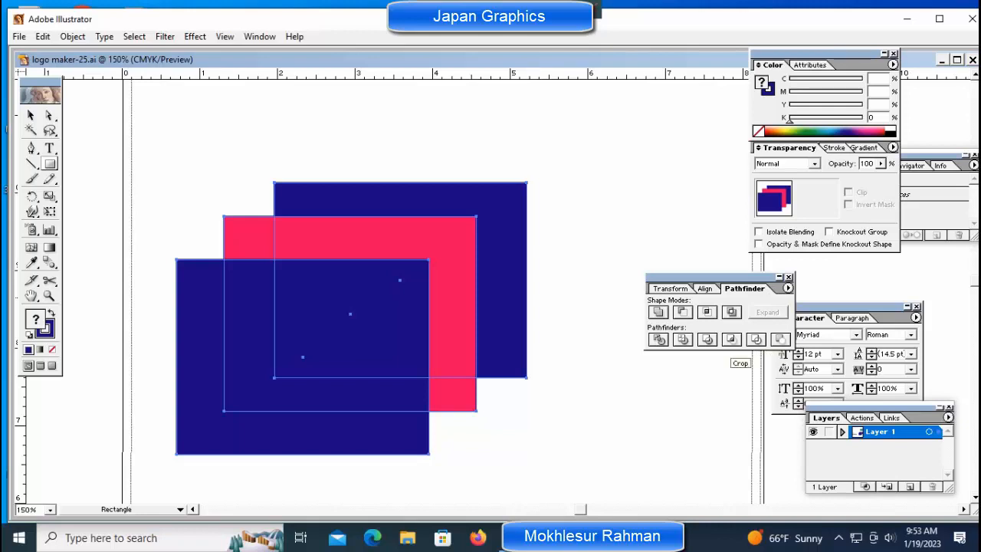
- Try the Pathfinder Crop and Outline operations on the three rectangles, undoing each one
{"action": "left_click", "coordinate": [779, 339]}
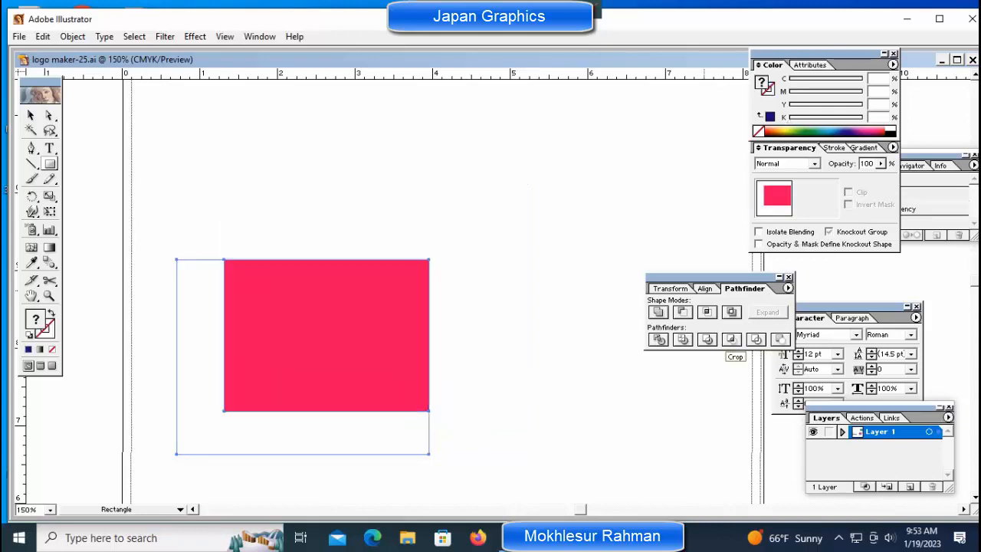
{"action": "key", "text": "ctrl+z"}
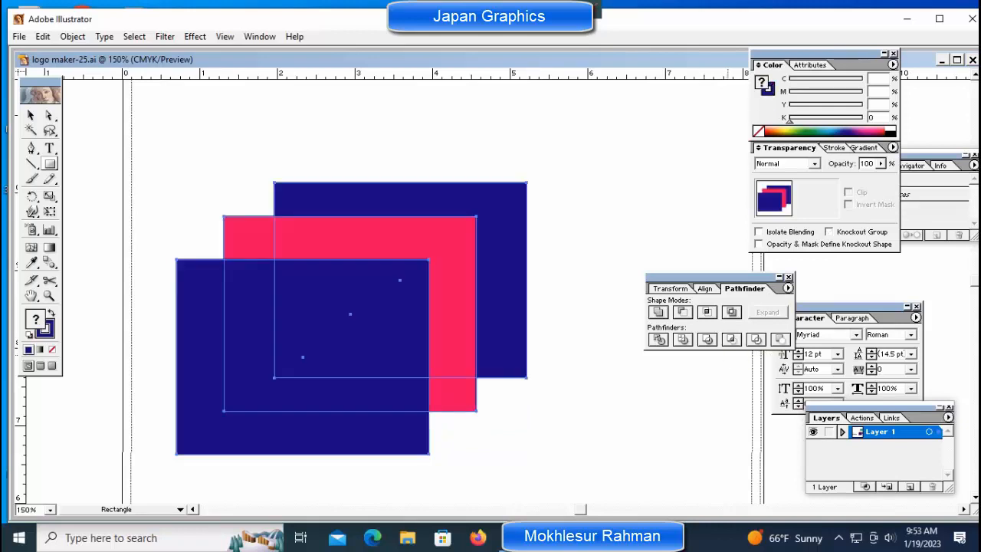
{"action": "left_click", "coordinate": [779, 339]}
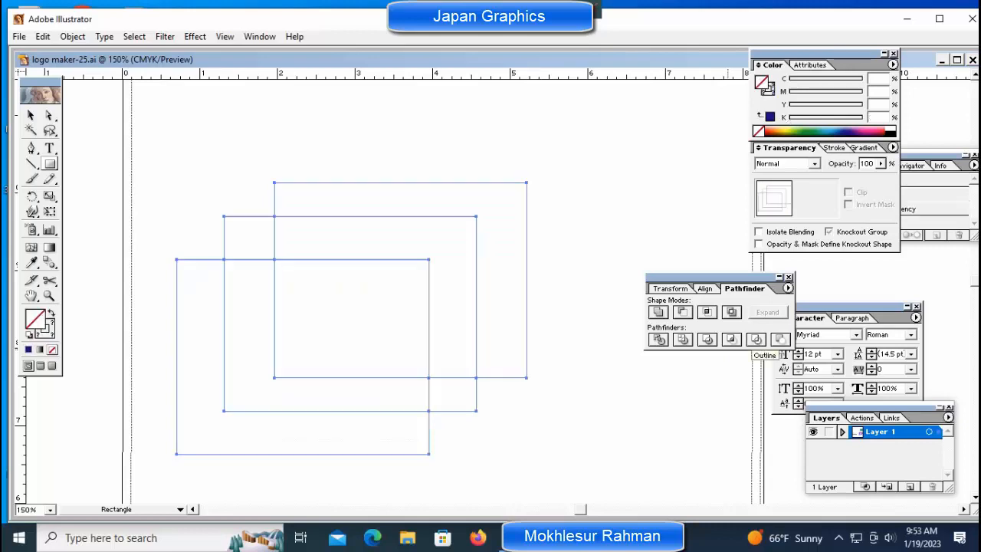
{"action": "key", "text": "ctrl+z"}
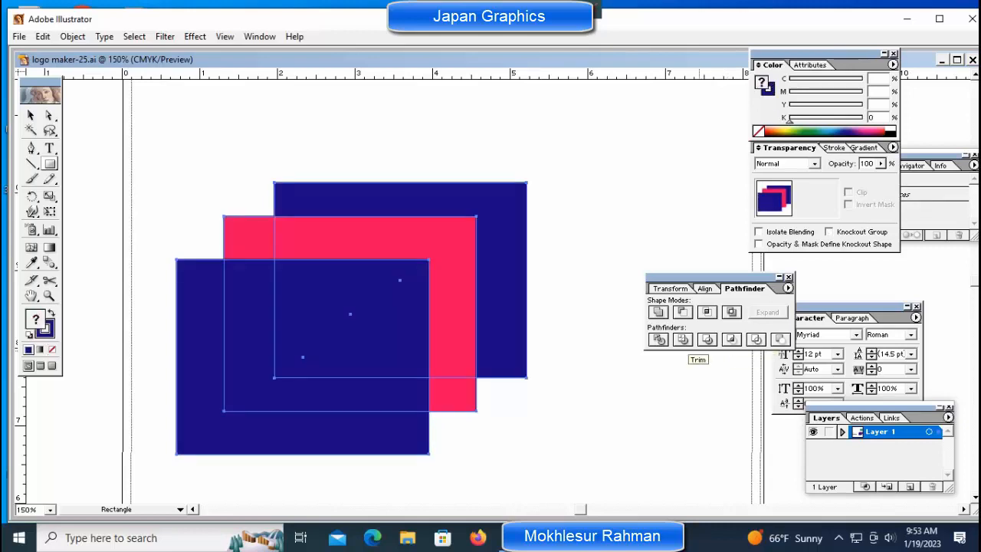
- Split the three rectangles along their overlapping edges with the Pathfinder Divide operation
{"action": "left_click", "coordinate": [658, 339]}
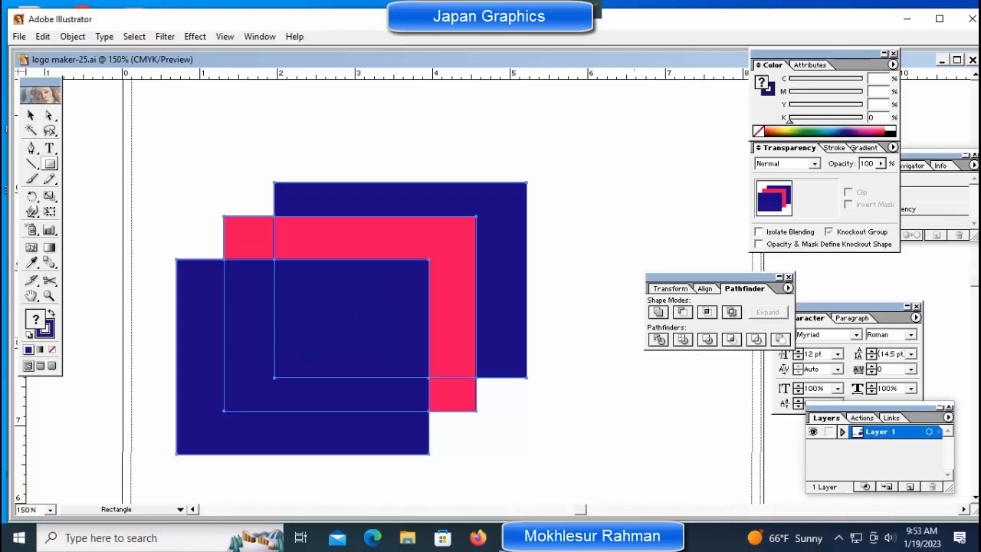
- Ungroup the divided artwork and move the back blue L-shaped piece up and to the right, clear of the pink pieces
{"action": "key", "text": "v"}
{"action": "key", "text": "ctrl+shift+a"}
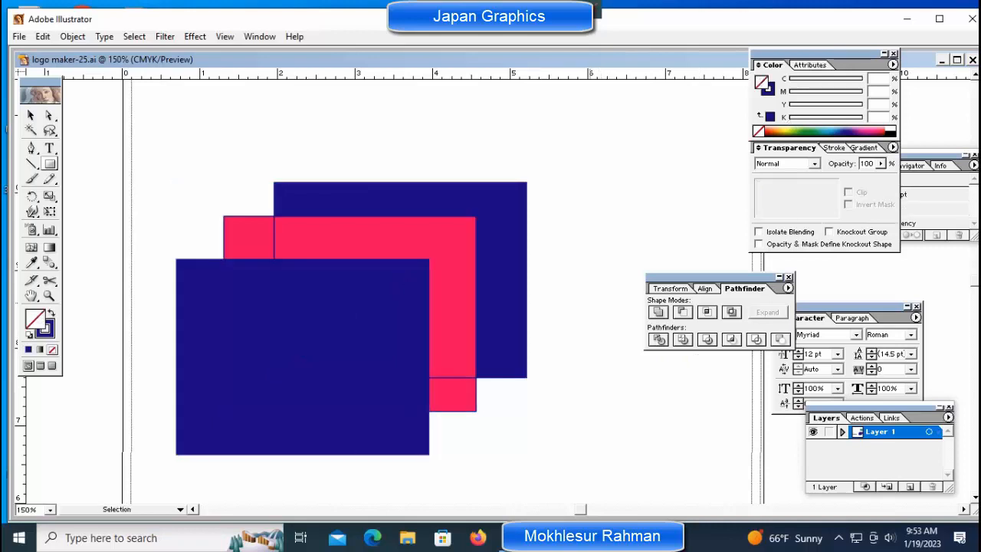
{"action": "key", "text": "ctrl+a"}
{"action": "right_click", "coordinate": [483, 264]}
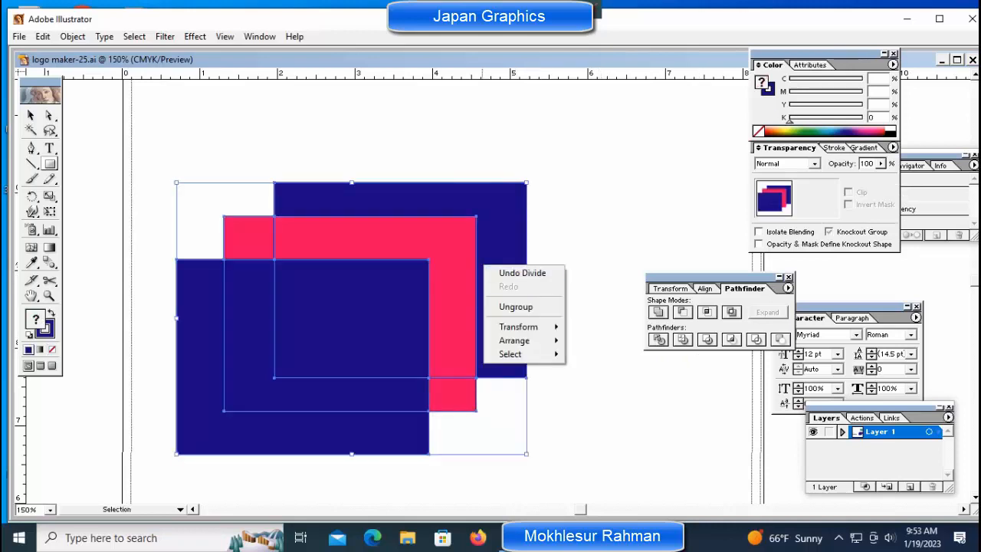
{"action": "left_click", "coordinate": [524, 306]}
{"action": "key", "text": "ctrl+shift+a"}
{"action": "left_click", "coordinate": [502, 308]}
{"action": "left_click_drag", "start_coordinate": [488, 310], "coordinate": [594, 279]}
- Try moving the central blue rectangle out of the artwork, then undo the move
{"action": "left_click", "coordinate": [338, 318]}
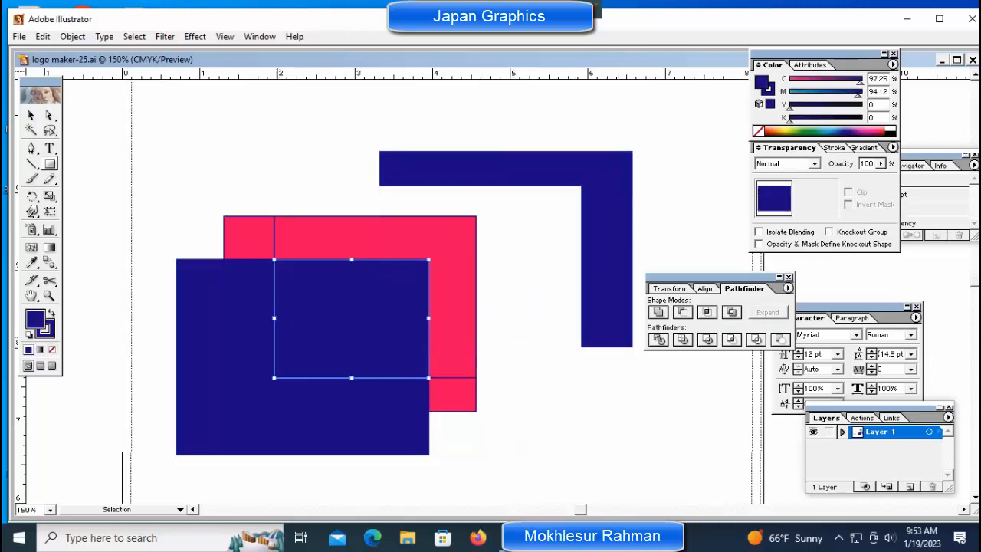
{"action": "left_click", "coordinate": [252, 337]}
{"action": "left_click", "coordinate": [315, 318]}
{"action": "left_click_drag", "start_coordinate": [328, 330], "coordinate": [644, 410]}
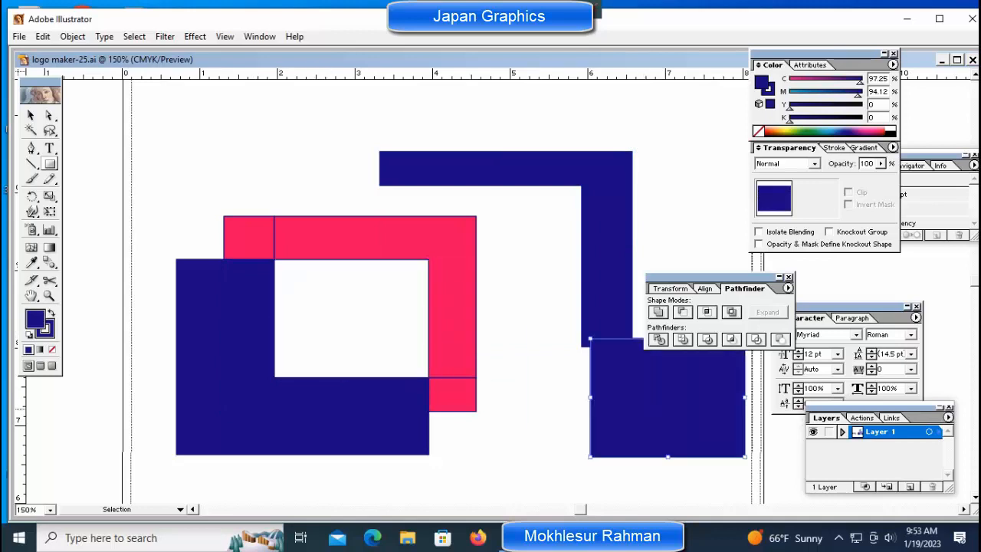
{"action": "left_click", "coordinate": [311, 440]}
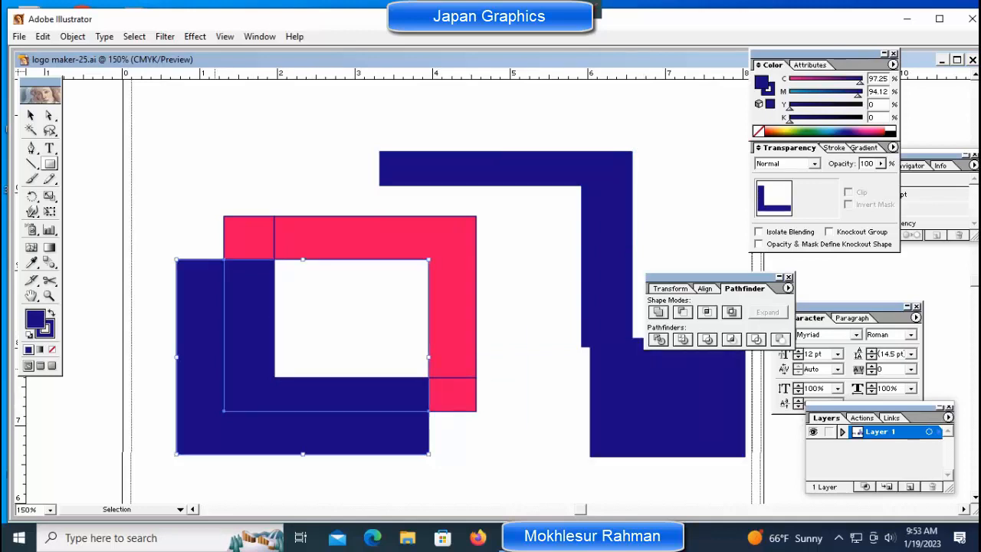
{"action": "mouse_move", "coordinate": [690, 397]}
{"action": "left_mouse_down"}
{"action": "mouse_move", "coordinate": [546, 399]}
{"action": "mouse_move", "coordinate": [384, 327]}
{"action": "mouse_move", "coordinate": [553, 405]}
{"action": "mouse_move", "coordinate": [699, 403]}
{"action": "left_mouse_up"}
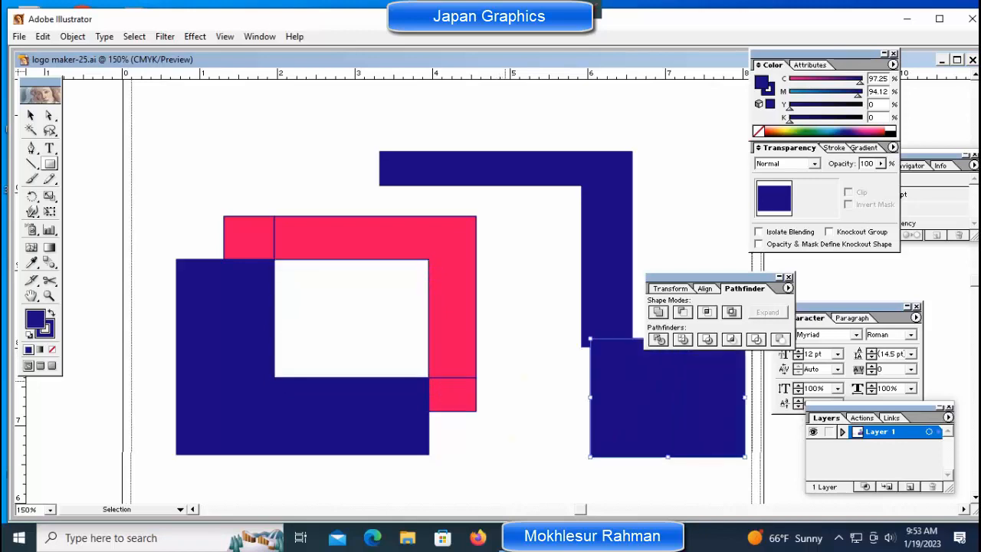
{"action": "key", "text": "ctrl+z"}
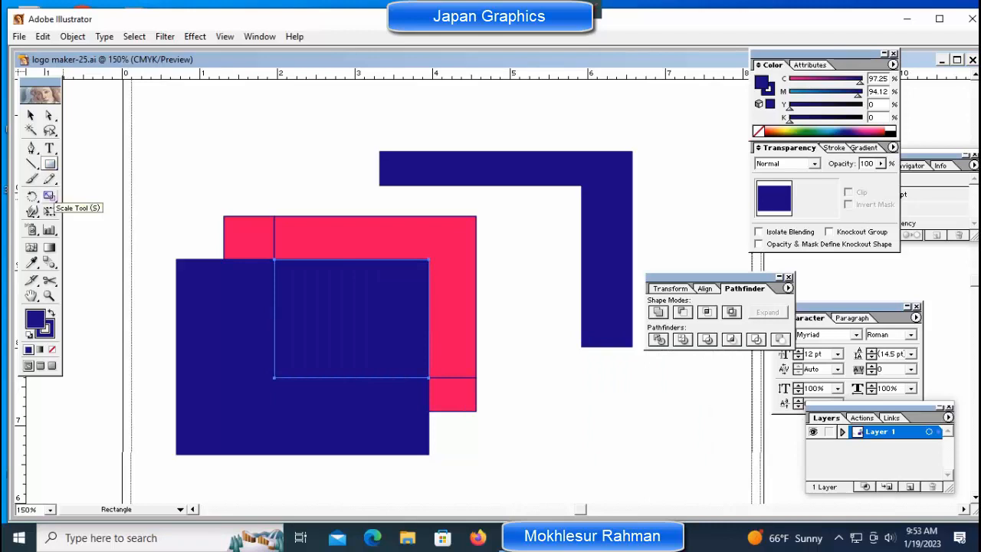
- Scale the central blue rectangle uniformly to 95% and deselect it
{"action": "double_click", "coordinate": [48, 196]}
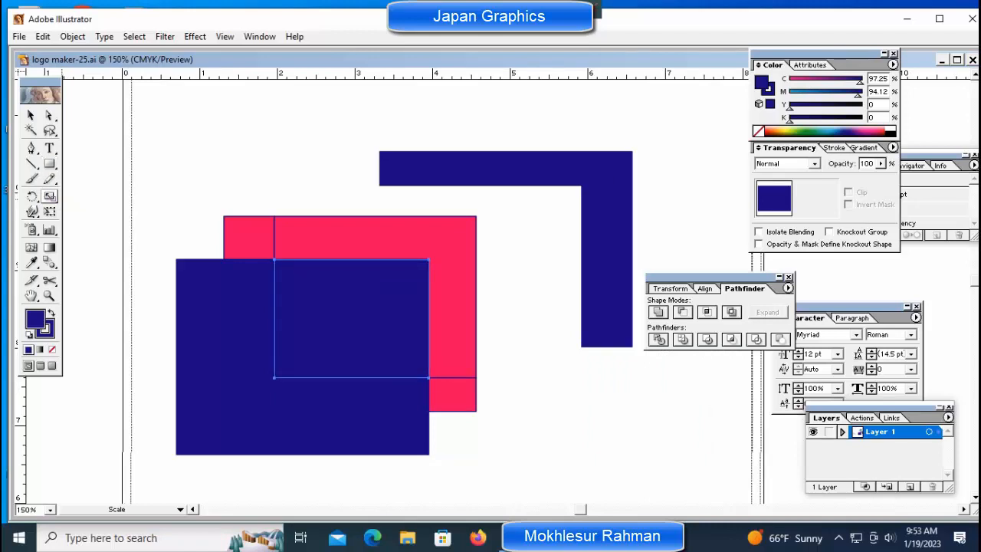
{"action": "type", "text": "95"}
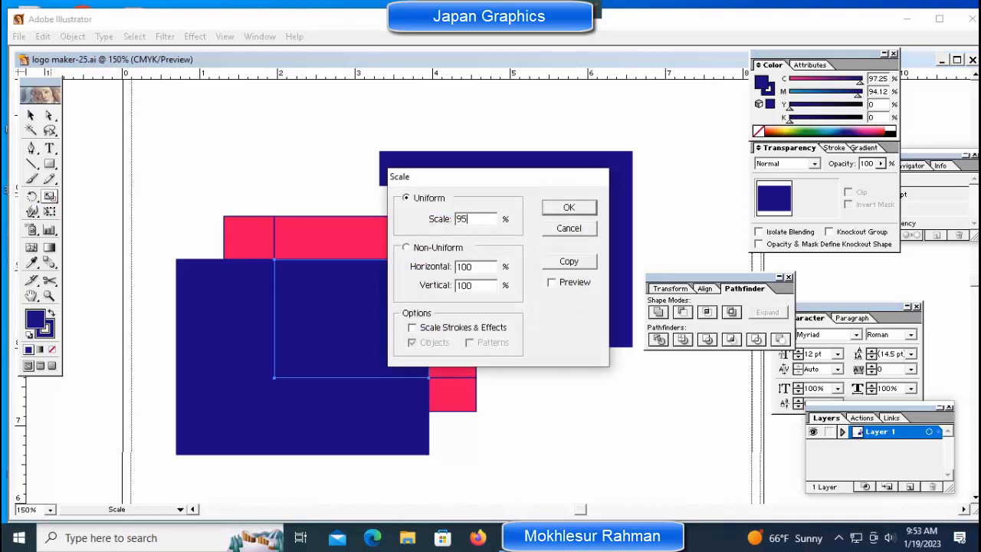
{"action": "key", "text": "Tab"}
{"action": "key", "text": "Return"}
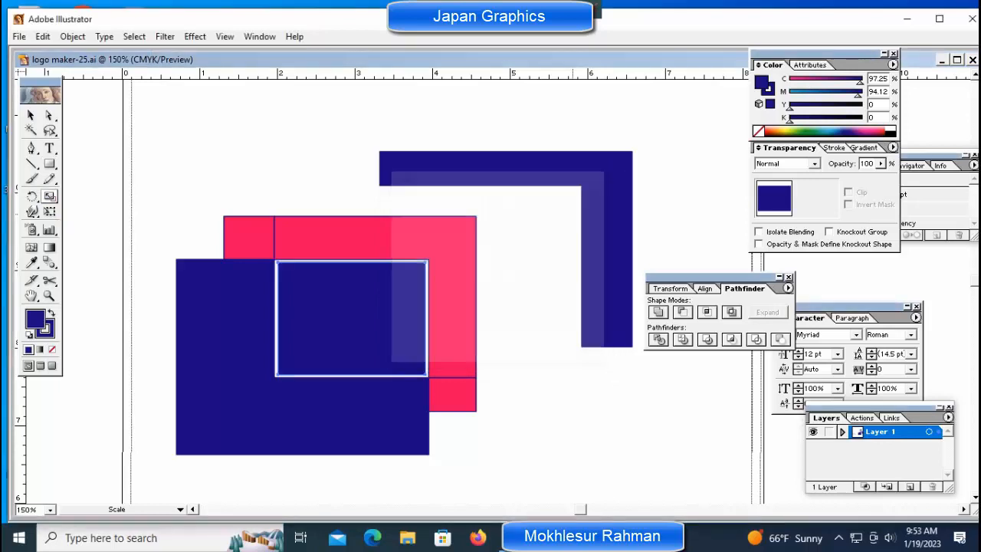
{"action": "key", "text": "ctrl+shift+a"}
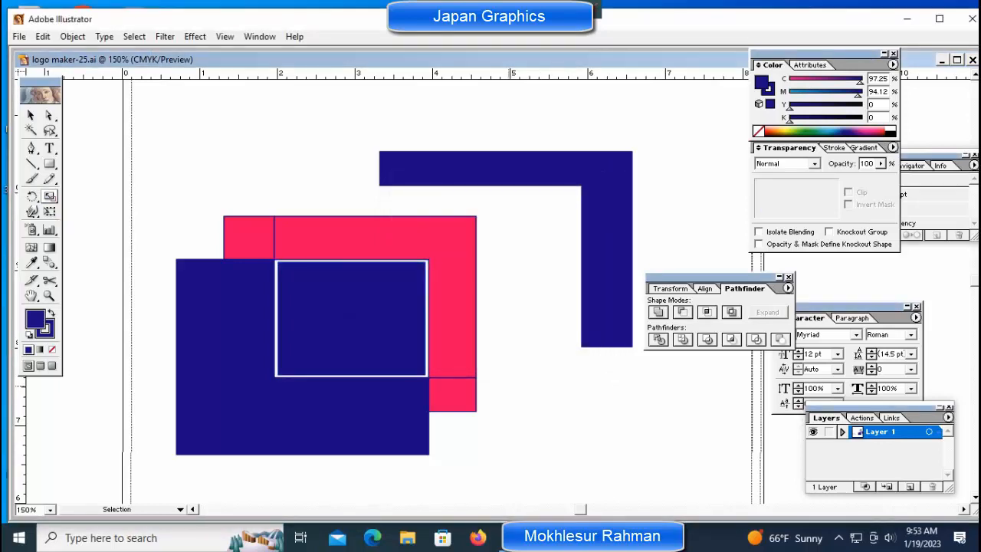
- Scale the central blue rectangle uniformly by a further 90% to widen the white gap around it
{"action": "left_click", "coordinate": [372, 344], "text": "ctrl"}
{"action": "double_click", "coordinate": [49, 196]}
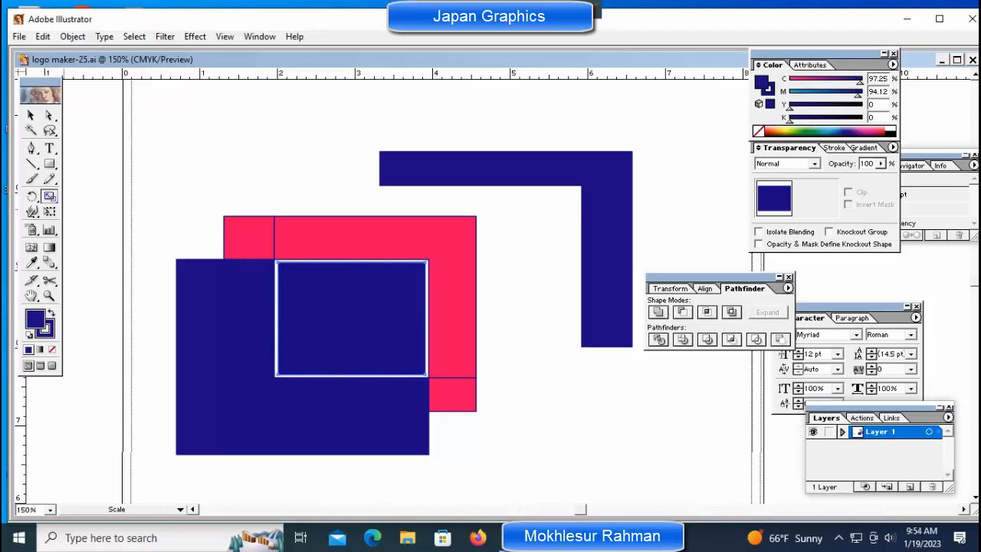
{"action": "type", "text": "90"}
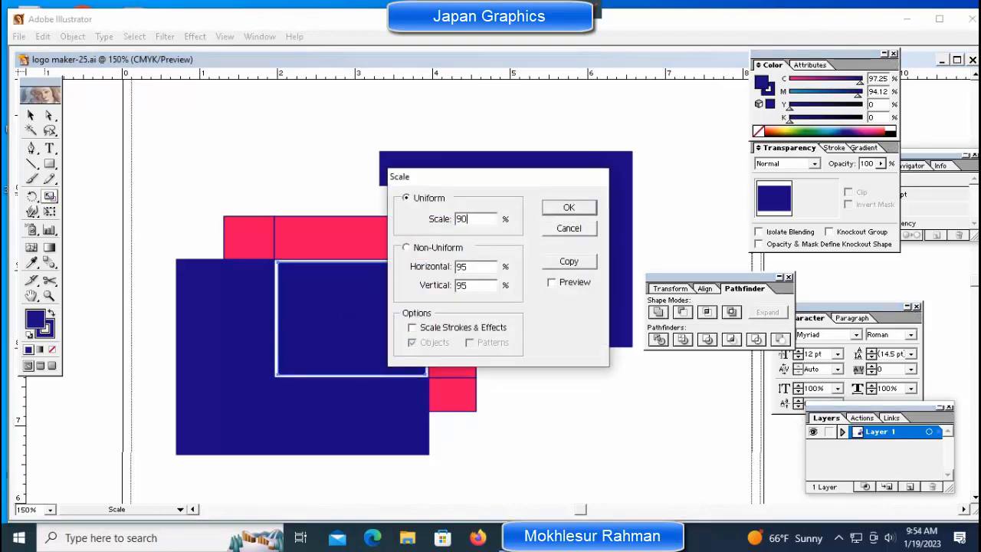
{"action": "key", "text": "Return"}
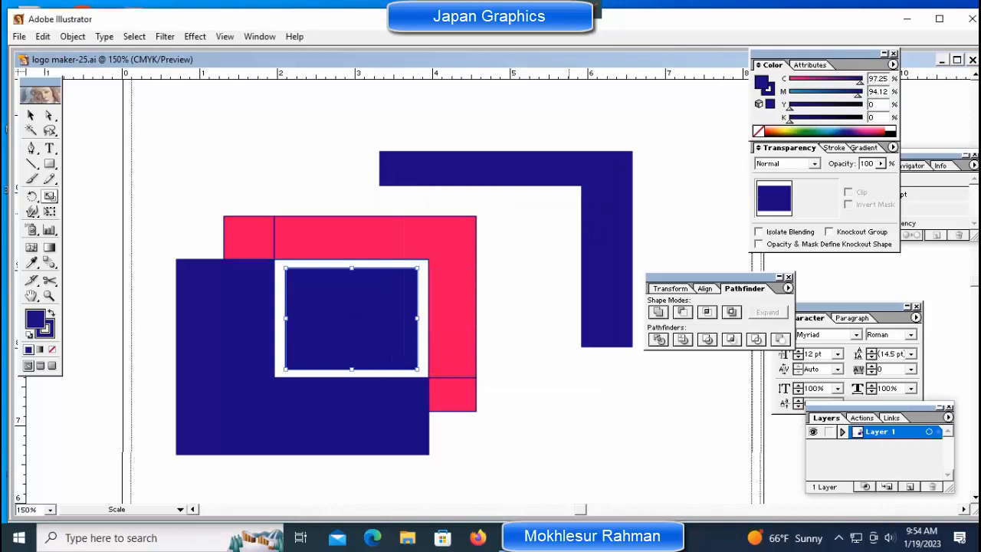
- Move the back blue L-shaped piece back around the pink corner, leaving a narrow white gap between them
{"action": "left_click", "coordinate": [605, 245], "text": "ctrl"}
{"action": "left_click_drag", "start_coordinate": [505, 249], "coordinate": [410, 271]}
{"action": "key", "text": "shift+Right"}
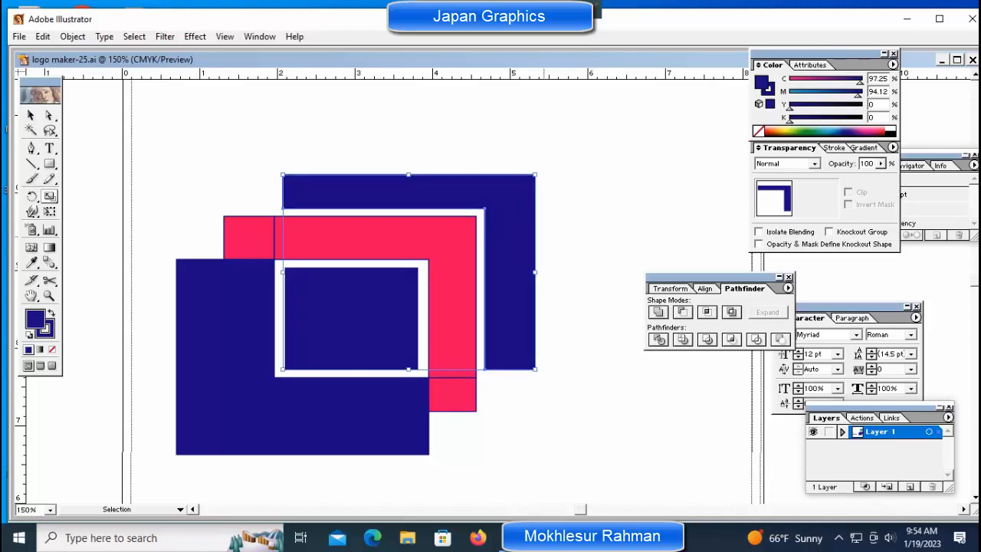
{"action": "key", "text": "Down"}
{"action": "key", "text": "Up"}
{"action": "key", "text": "ctrl+shift+a"}
- Remove the stroke from the large pink L-shaped piece
{"action": "left_click", "coordinate": [451, 296]}
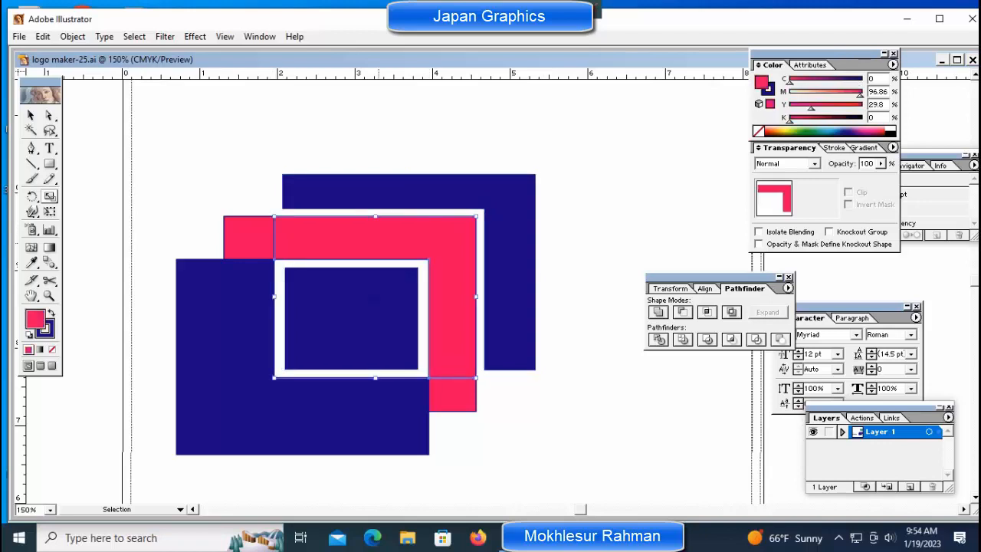
{"action": "key", "text": "s"}
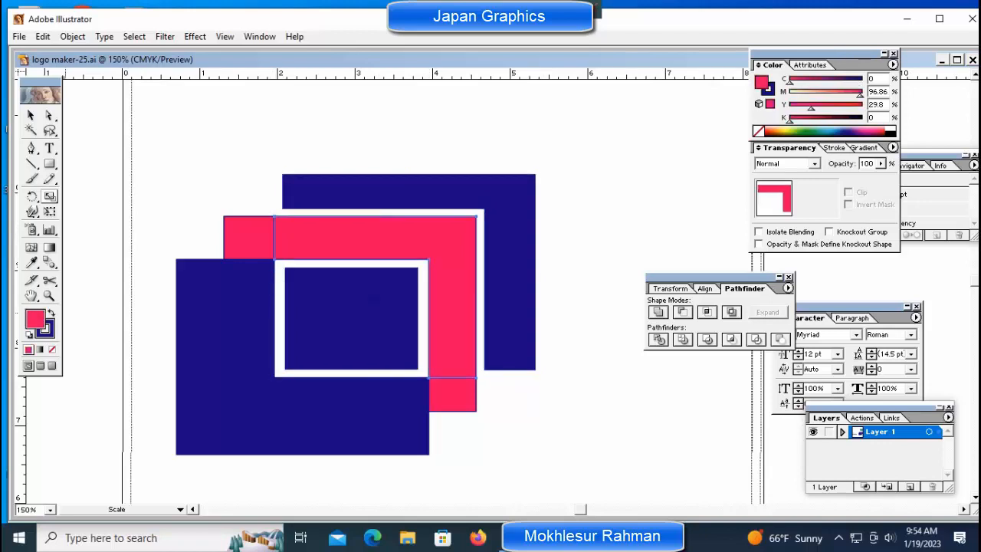
{"action": "key", "text": "x"}
{"action": "key", "text": "slash"}
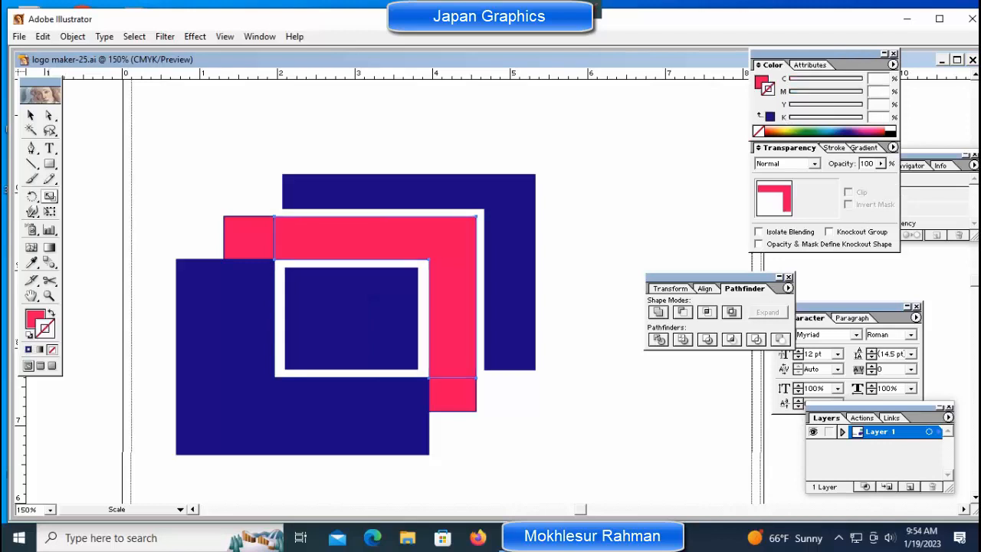
{"action": "key", "text": "v"}
{"action": "key", "text": "ctrl+shift+a"}
- Remove the stroke from the small pink rectangle at the upper-left end of the pink band
{"action": "left_click", "coordinate": [249, 237]}
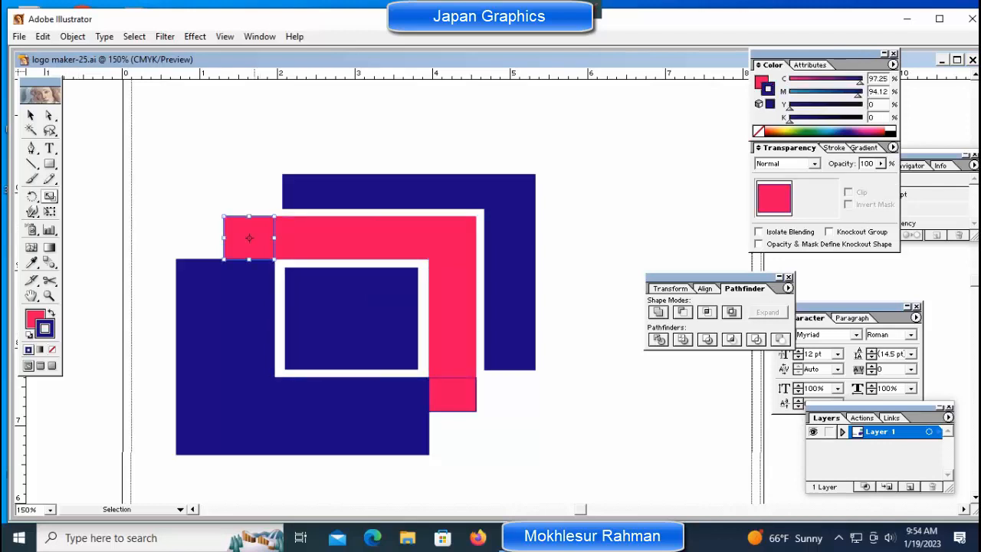
{"action": "key", "text": "s"}
{"action": "key", "text": "x"}
{"action": "key", "text": "slash"}
{"action": "key", "text": "v"}
{"action": "key", "text": "ctrl+shift+a"}
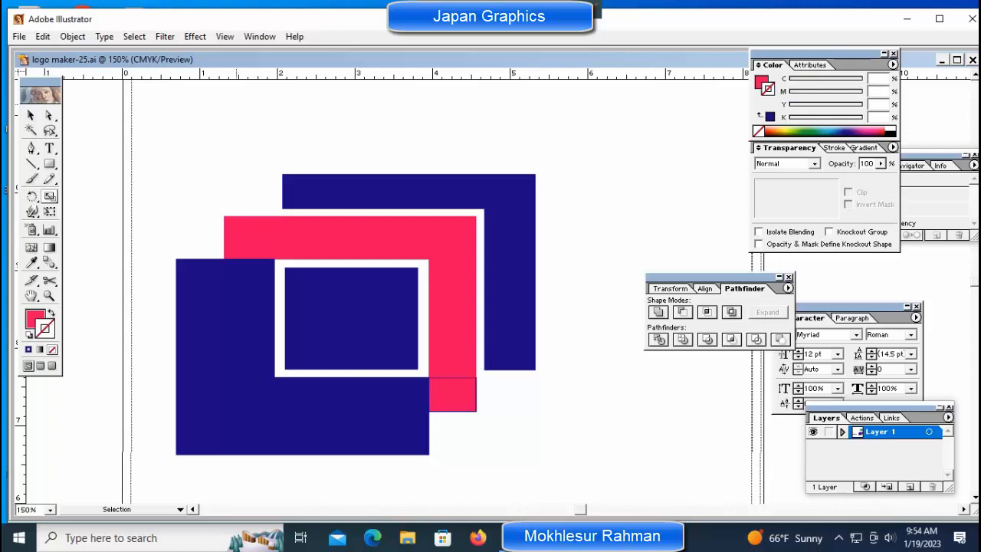
- Remove the stroke from the small pink rectangle at the lower-right end of the pink band
{"action": "left_click", "coordinate": [452, 393]}
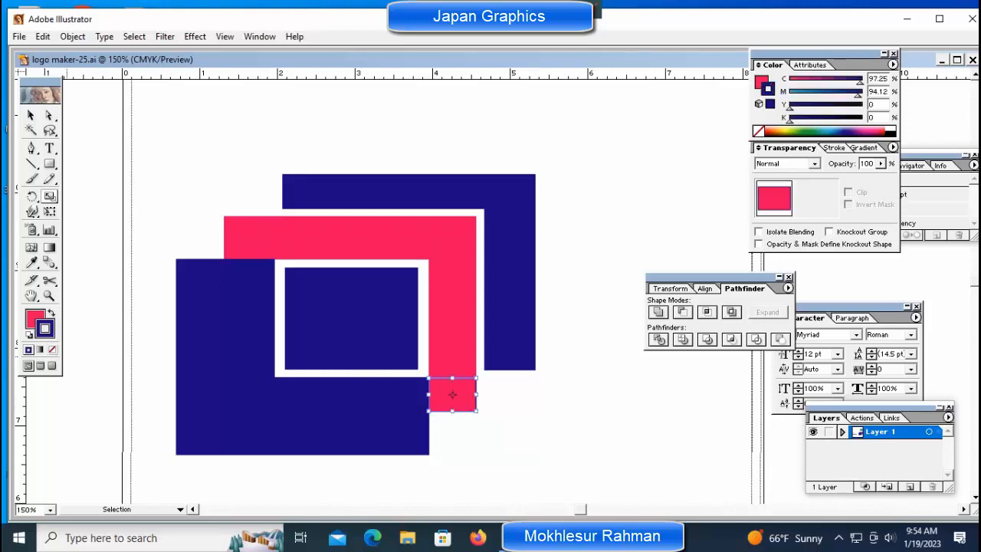
{"action": "key", "text": "x"}
{"action": "key", "text": "slash"}
{"action": "key", "text": "ctrl+shift+a"}
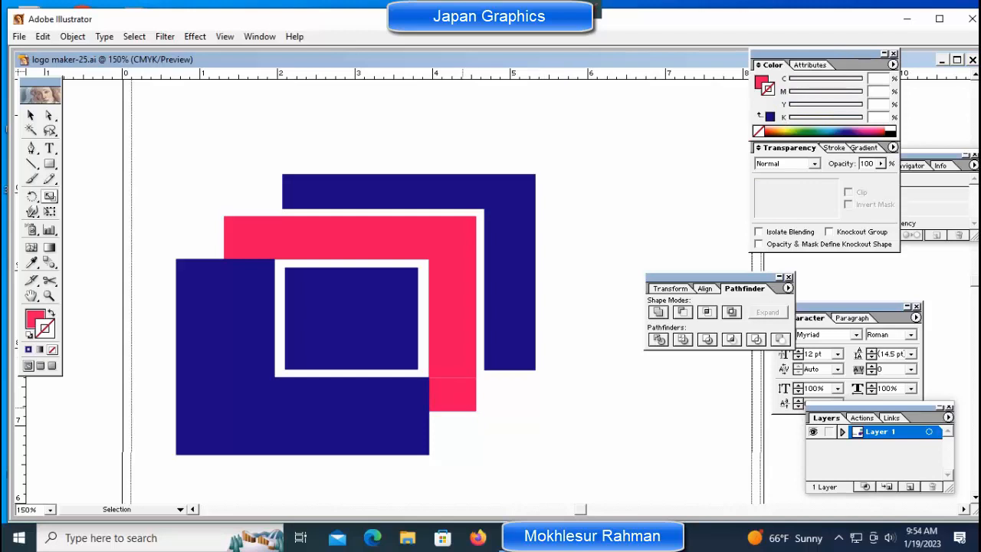
- Move the lower-right pink rectangle slightly down and the upper-left pink rectangle slightly up to separate them from their neighbours
{"action": "left_click", "coordinate": [452, 394], "text": "ctrl"}
{"action": "key", "text": "ctrl+shift+a"}
{"action": "key", "text": "ctrl"}
{"action": "key", "text": "ctrl"}
{"action": "left_click", "coordinate": [452, 393], "text": "ctrl"}
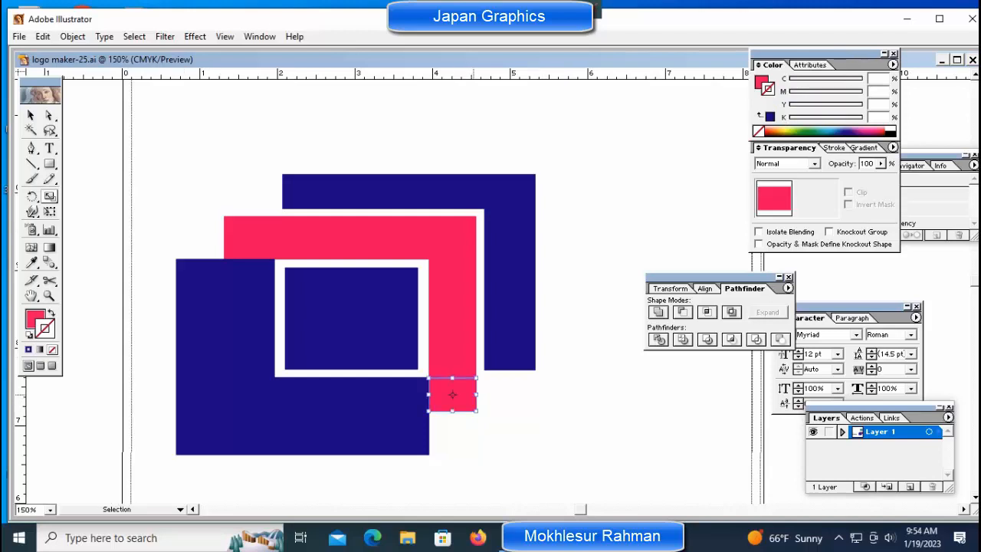
{"action": "left_click_drag", "start_coordinate": [452, 394], "coordinate": [452, 401]}
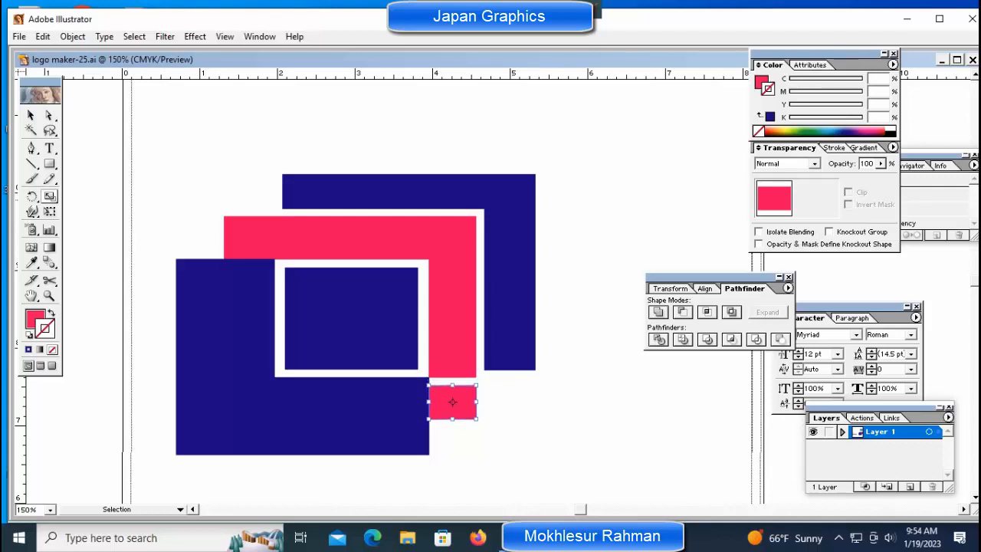
{"action": "left_click", "coordinate": [249, 237], "text": "ctrl"}
{"action": "left_click_drag", "start_coordinate": [249, 237], "coordinate": [249, 225]}
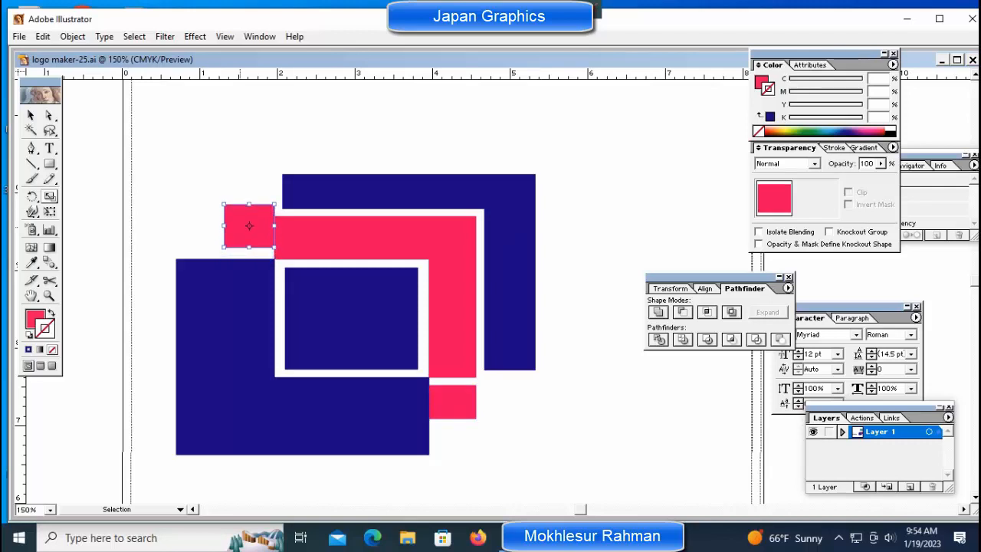
- Nudge the pink L-shaped piece right and slightly up so its end lines up with the central blue rectangle's left edge
{"action": "left_click", "coordinate": [376, 238], "text": "ctrl"}
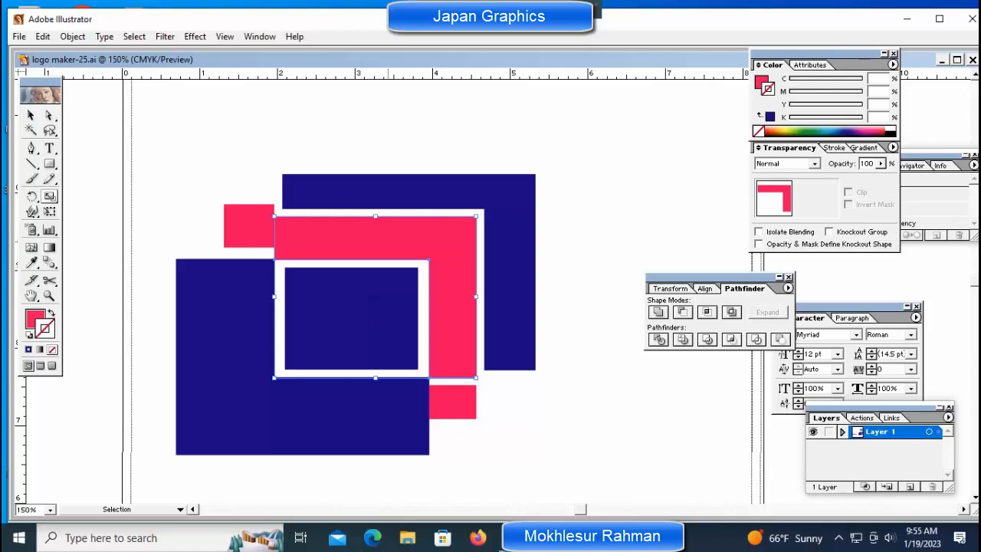
{"action": "key", "text": "Right"}
{"action": "key", "text": "Right"}
{"action": "key", "text": "Right"}
{"action": "key", "text": "Right"}
{"action": "key", "text": "Right"}
{"action": "key", "text": "Right"}
{"action": "key", "text": "Right"}
{"action": "key", "text": "Right"}
{"action": "key", "text": "Right"}
{"action": "key", "text": "Right"}
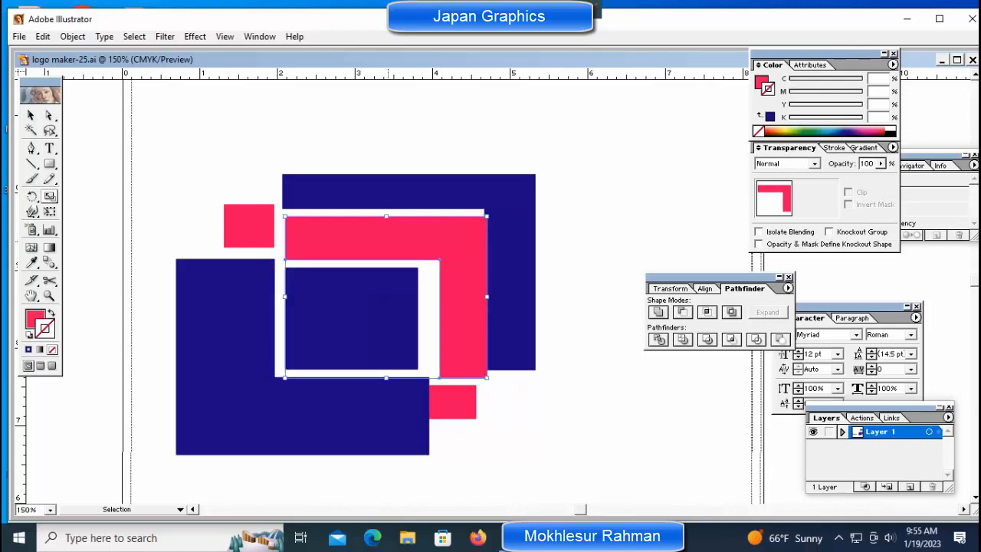
{"action": "key", "text": "Right"}
{"action": "key", "text": "Up"}
{"action": "key", "text": "Up"}
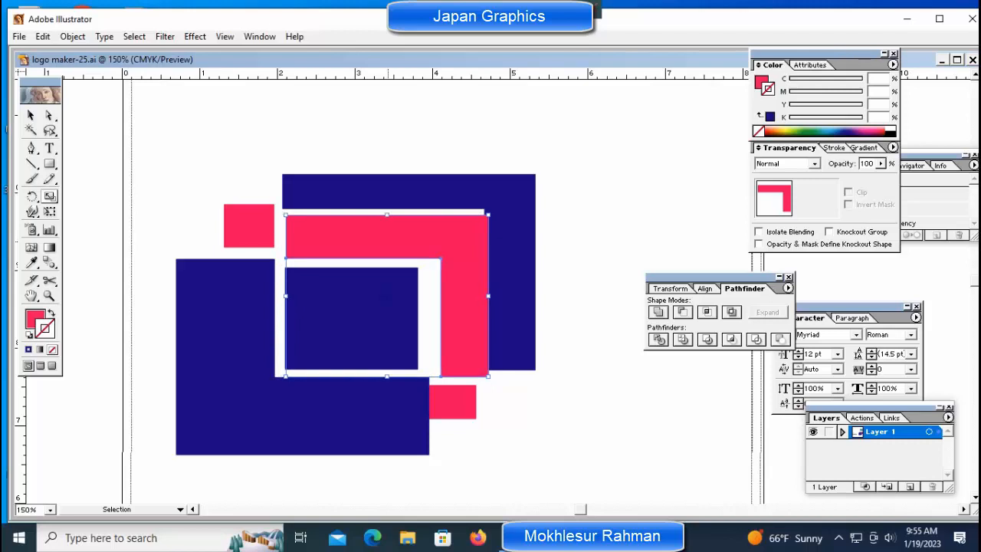
{"action": "key", "text": "Left"}
{"action": "key", "text": "Left"}
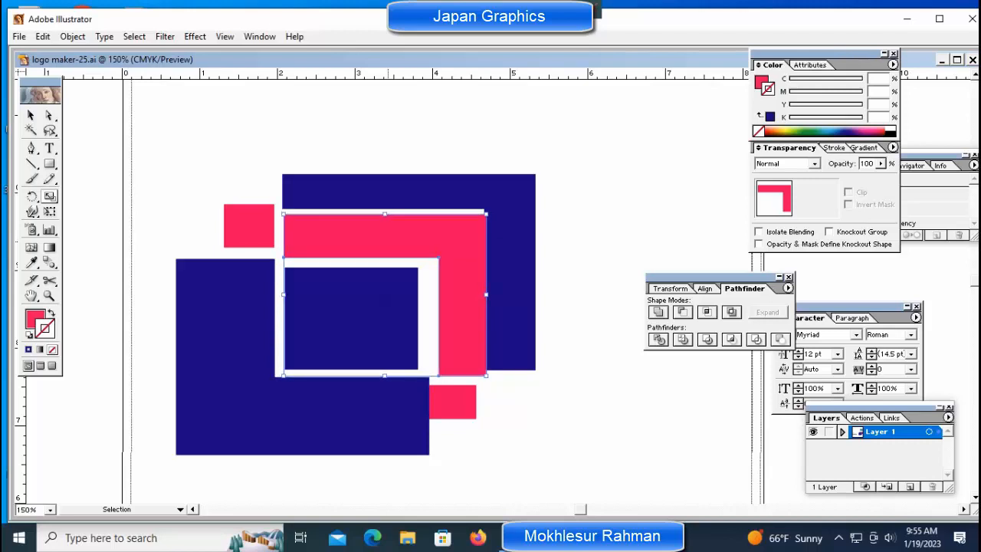
- Shift the outer blue L-shaped piece right and slightly up to leave an even white gap around the pink L-shape
{"action": "left_click", "coordinate": [494, 294]}
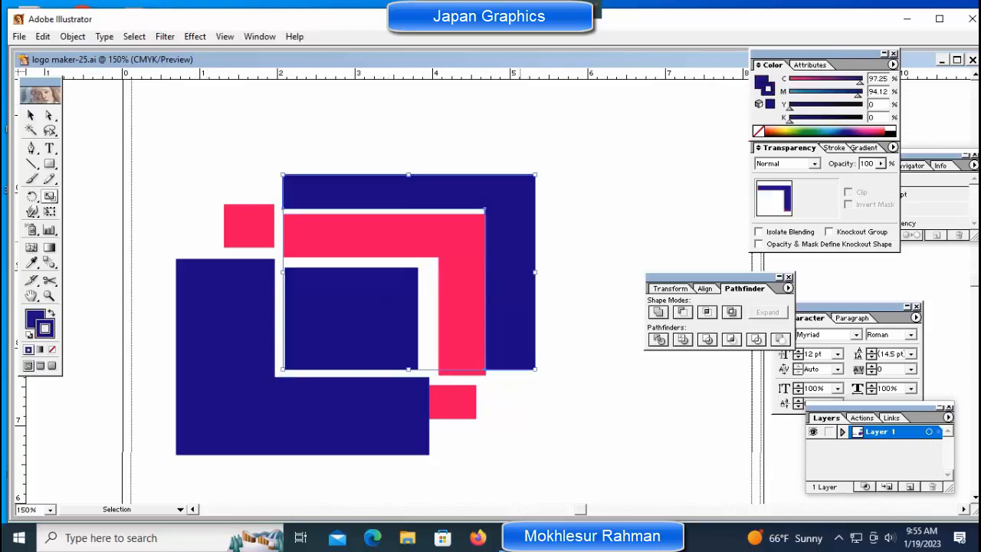
{"action": "key", "text": "Right"}
{"action": "left_click_drag", "start_coordinate": [415, 273], "coordinate": [421, 268]}
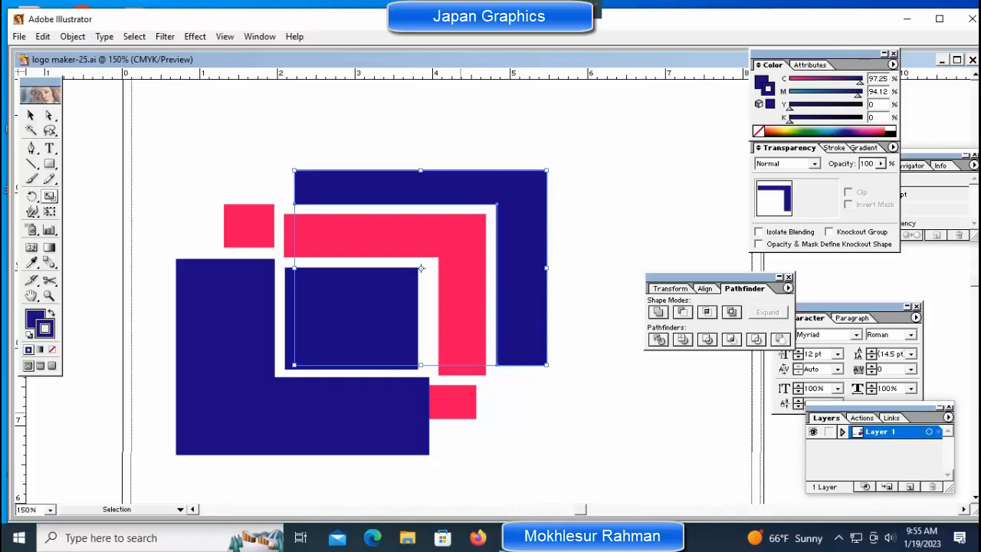
- Move the small lower-right pink rectangle right and down so it aligns beneath the pink L-shape's vertical arm with a gap
{"action": "left_click", "coordinate": [452, 401]}
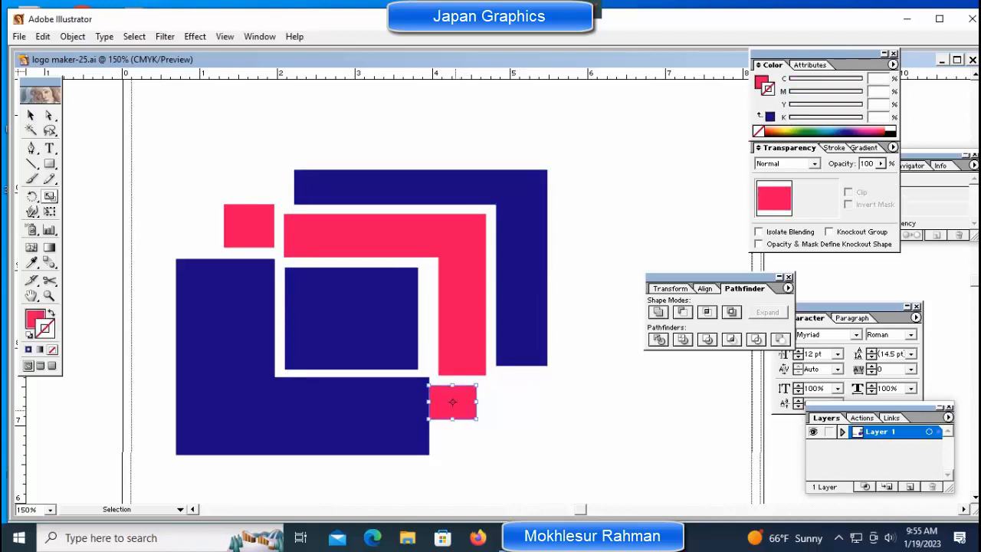
{"action": "mouse_move", "coordinate": [452, 400]}
{"action": "left_mouse_down"}
{"action": "mouse_move", "coordinate": [472, 403]}
{"action": "mouse_move", "coordinate": [454, 401]}
{"action": "left_mouse_up"}
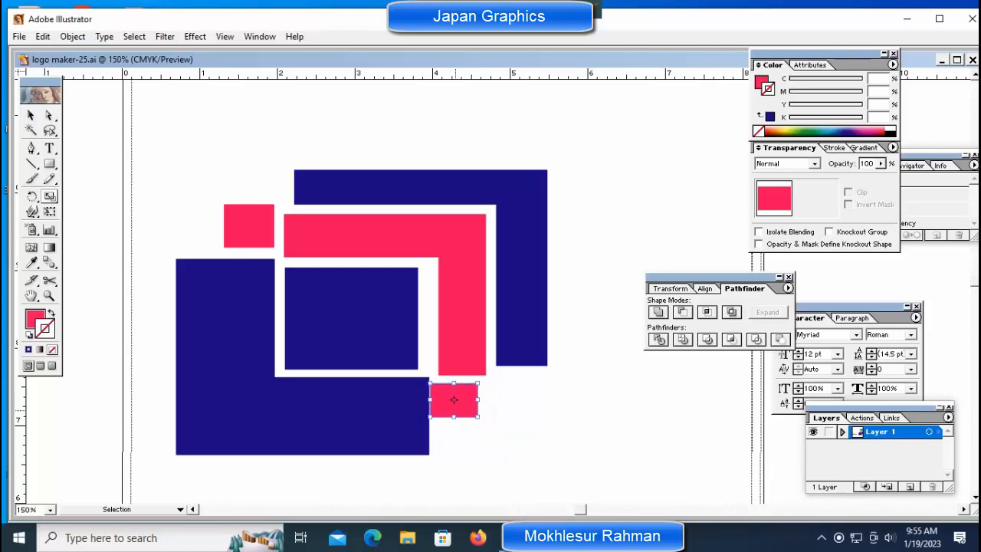
{"action": "left_click_drag", "start_coordinate": [454, 401], "coordinate": [462, 405]}
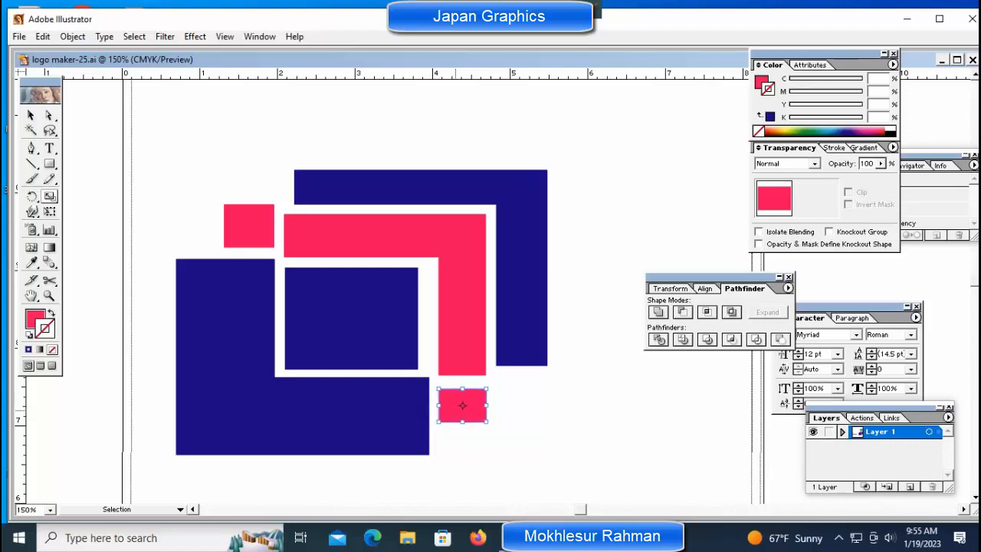
- Shift the small upper-left pink square slightly left to widen its gap from the pink L-shape
{"action": "left_click", "coordinate": [249, 225]}
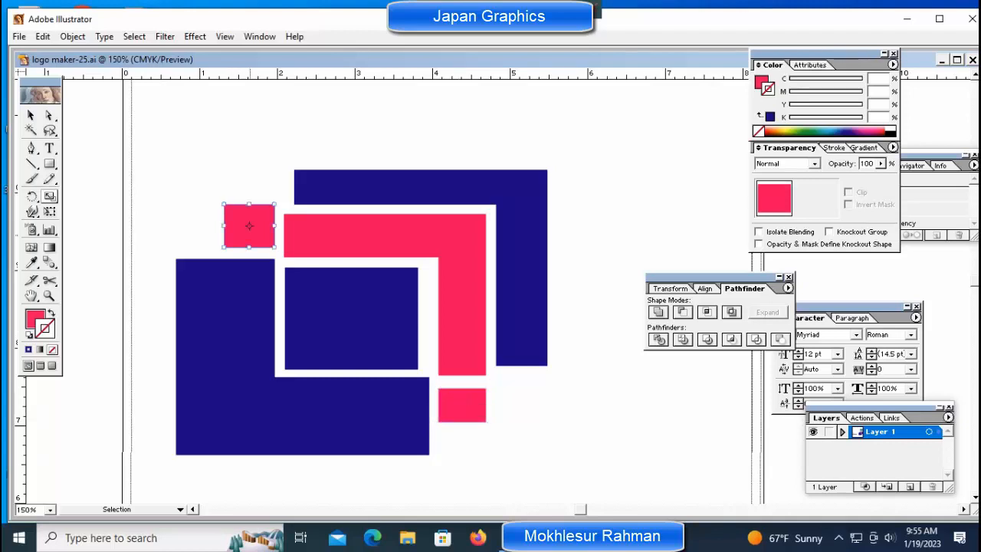
{"action": "left_click_drag", "start_coordinate": [249, 225], "coordinate": [247, 226]}
{"action": "key", "text": "ctrl+minus"}
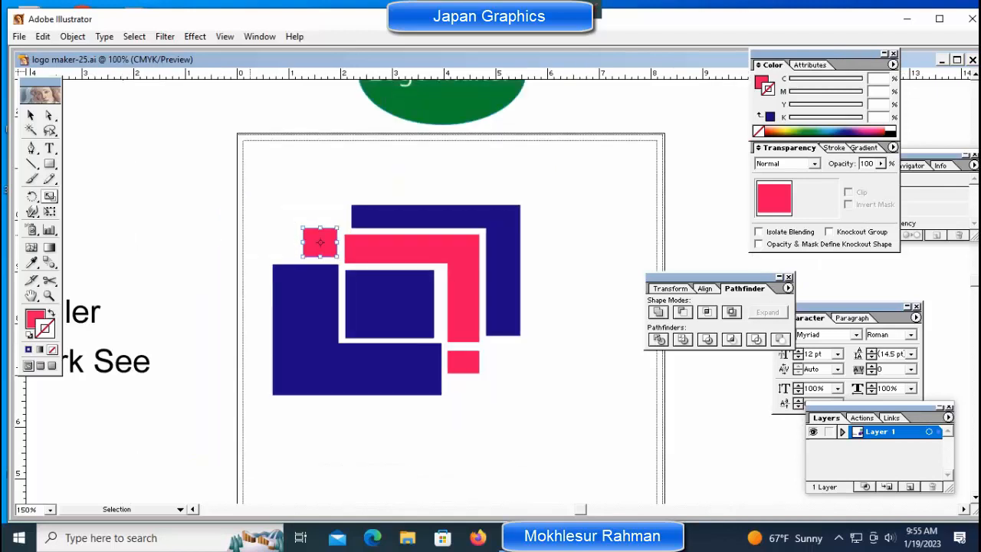
{"action": "key", "text": "ctrl+minus"}
{"action": "key", "text": "ctrl+shift+a"}
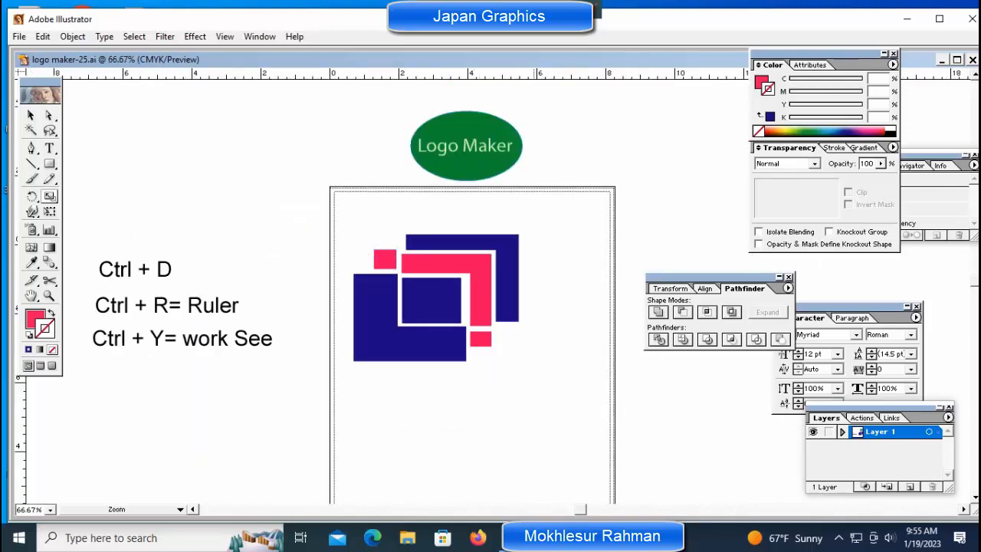
- Nudge the outer part of the lower-left blue L-shape left and down to leave an even white gap around the inner part
{"action": "key", "text": "ctrl+plus"}
{"action": "left_click", "coordinate": [257, 325]}
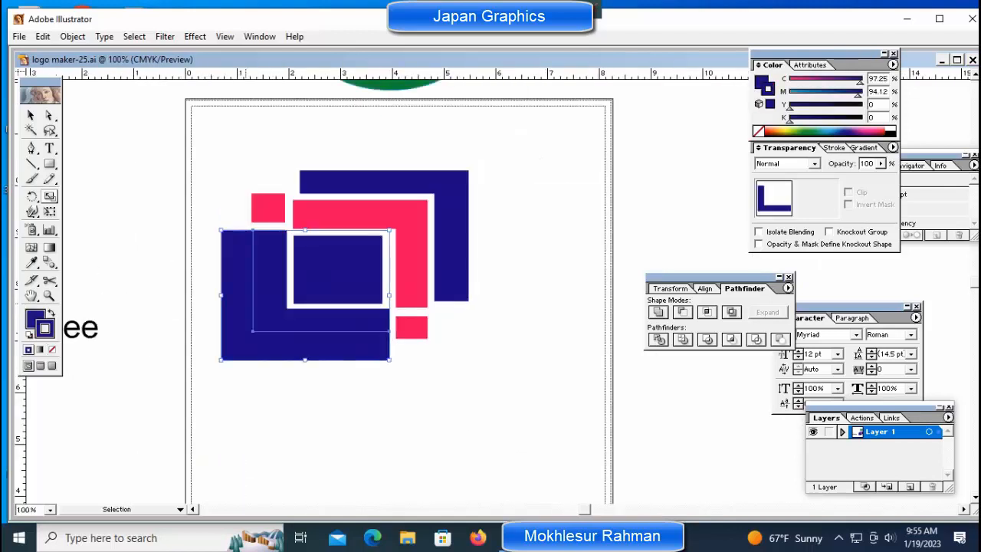
{"action": "left_click", "coordinate": [267, 319]}
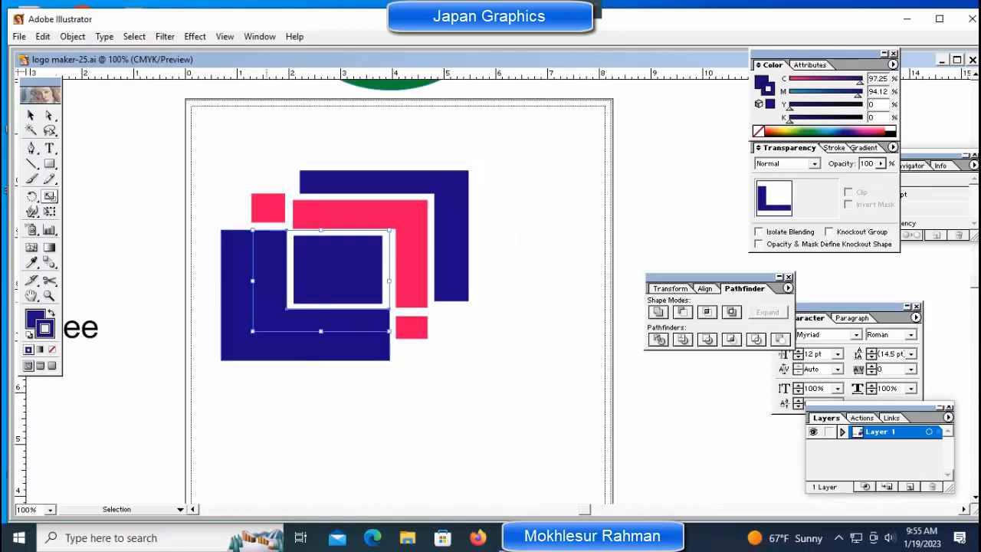
{"action": "right_click", "coordinate": [261, 311]}
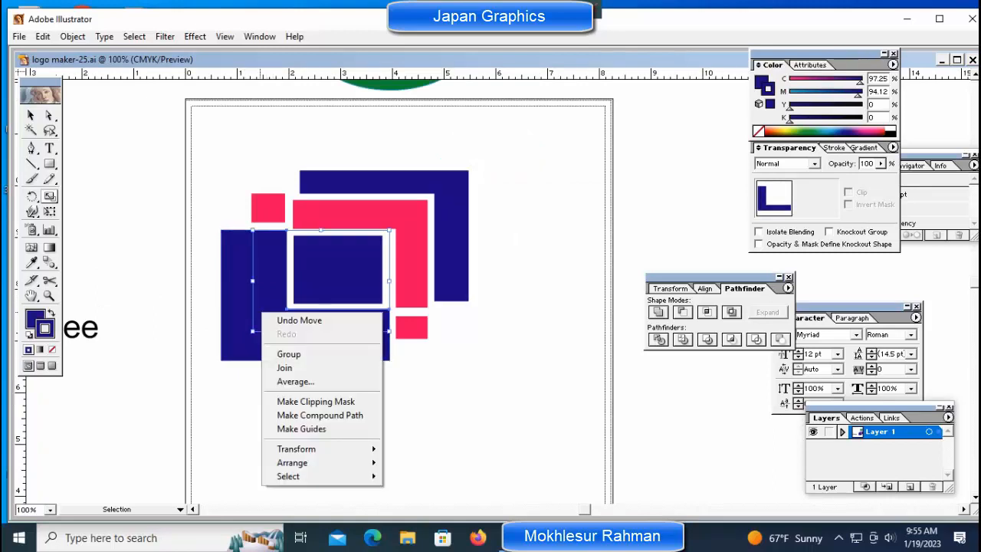
{"action": "left_click", "coordinate": [240, 332]}
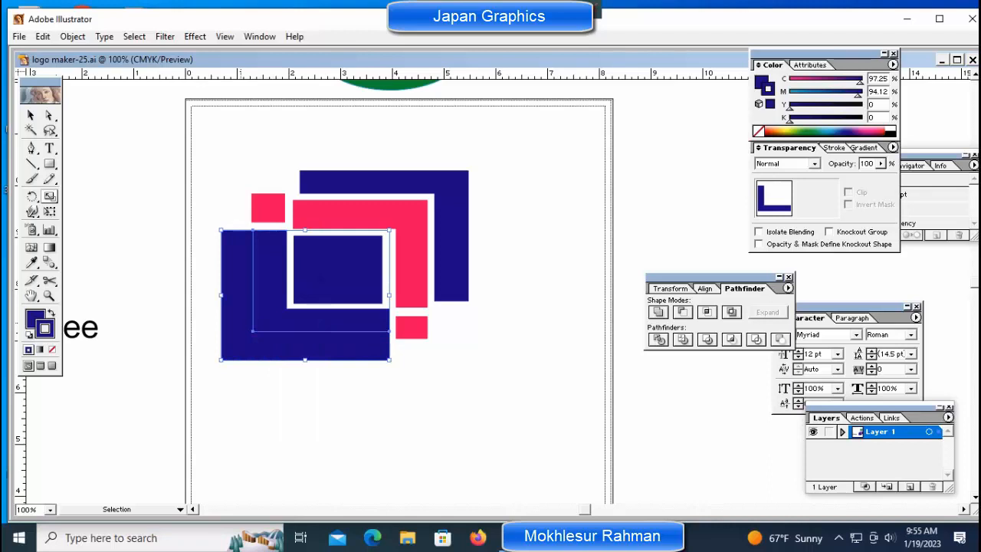
{"action": "key", "text": "Left"}
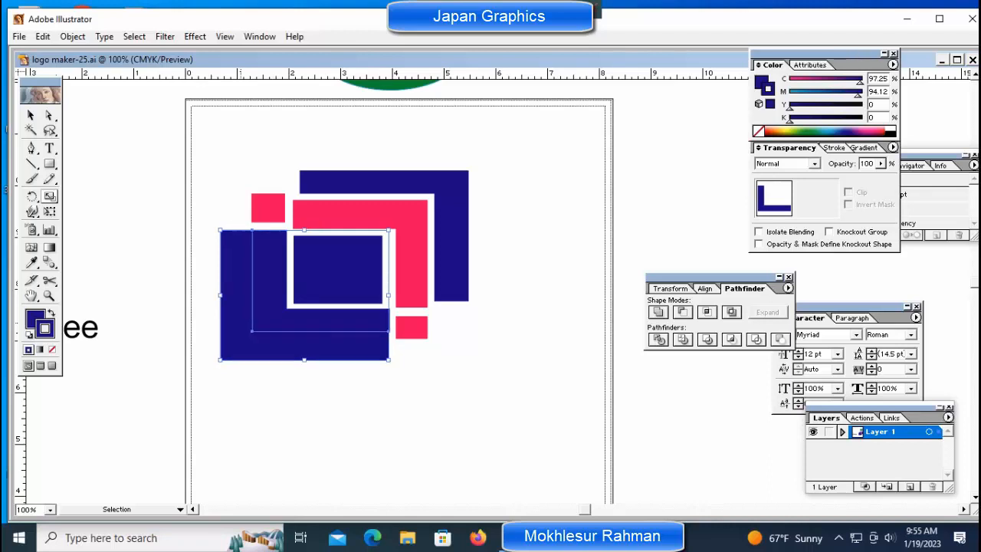
{"action": "key", "text": "Left"}
{"action": "key", "text": "Left"}
{"action": "key", "text": "Left"}
{"action": "key", "text": "Left"}
{"action": "key", "text": "Left"}
{"action": "key", "text": "Down"}
{"action": "key", "text": "Down"}
{"action": "key", "text": "Down"}
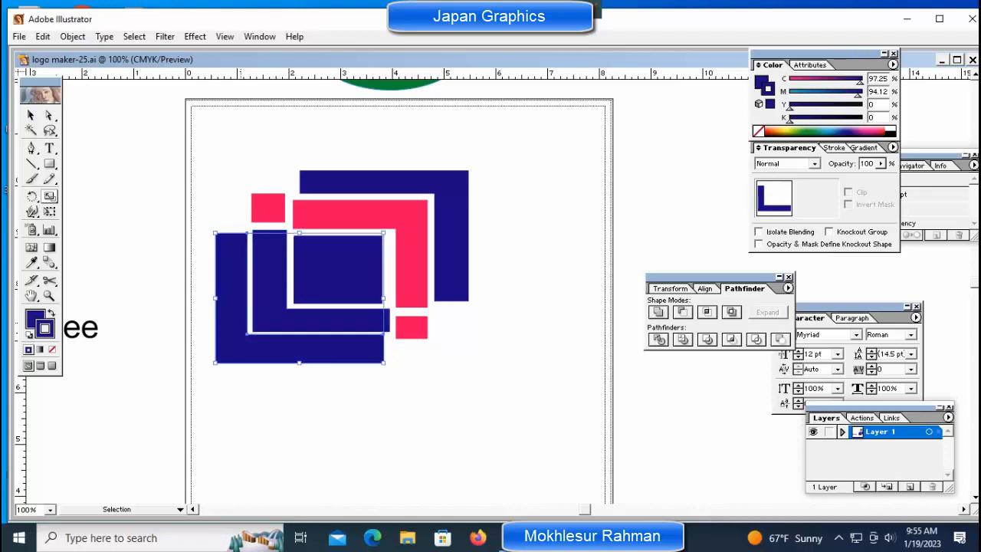
{"action": "key", "text": "Down"}
{"action": "key", "text": "Down"}
{"action": "key", "text": "Down"}
{"action": "key", "text": "Down"}
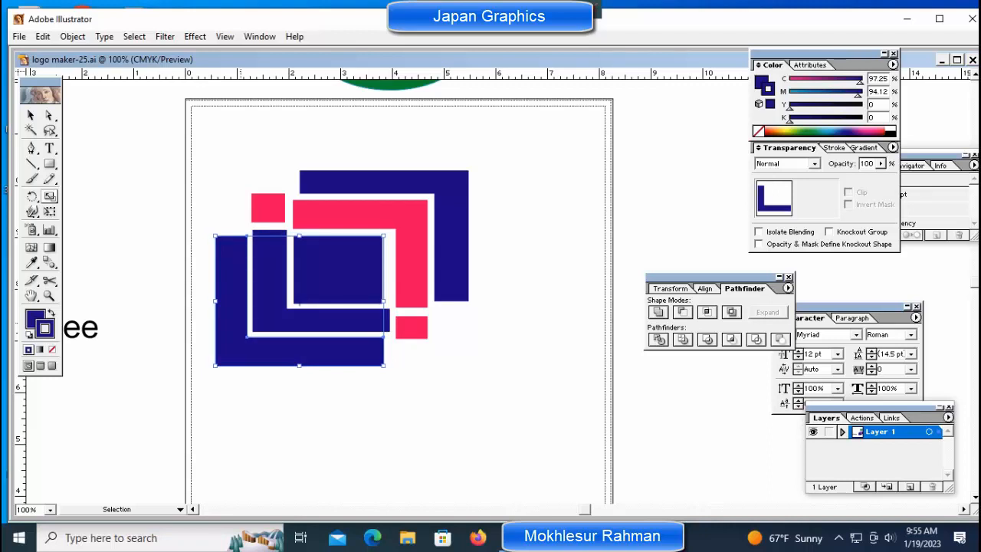
{"action": "key", "text": "Left"}
{"action": "key", "text": "Up"}
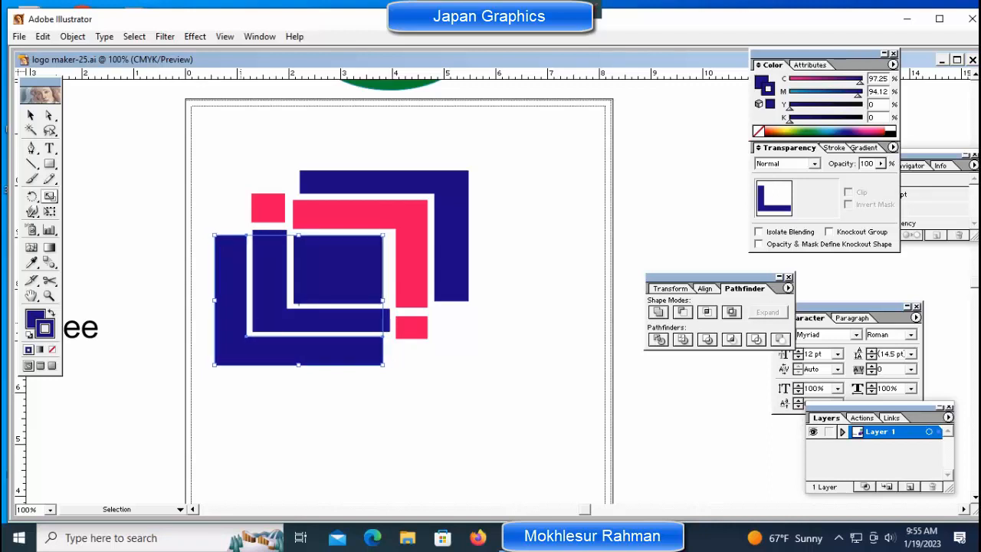
{"action": "key", "text": "Down"}
{"action": "key", "text": "Down"}
{"action": "key", "text": "Left"}
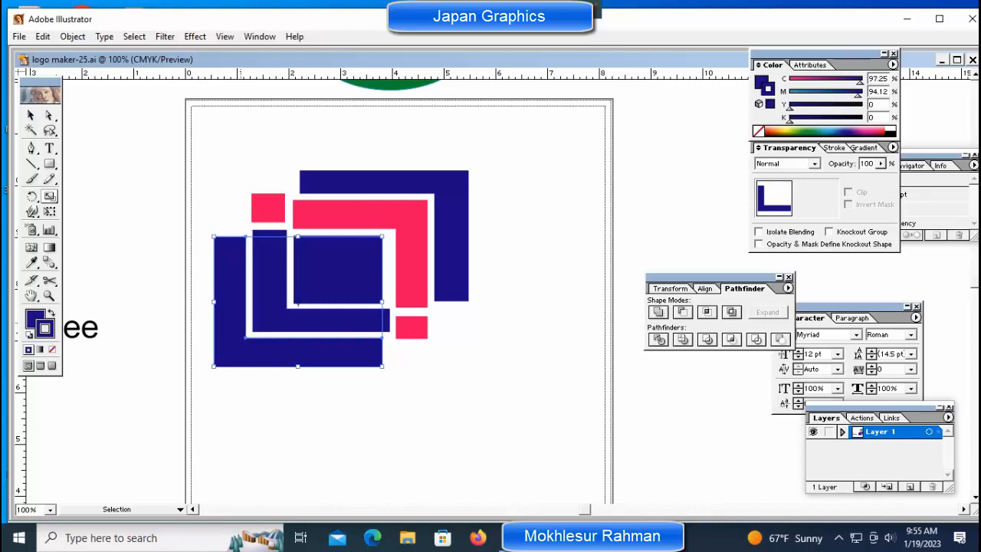
{"action": "key", "text": "Up"}
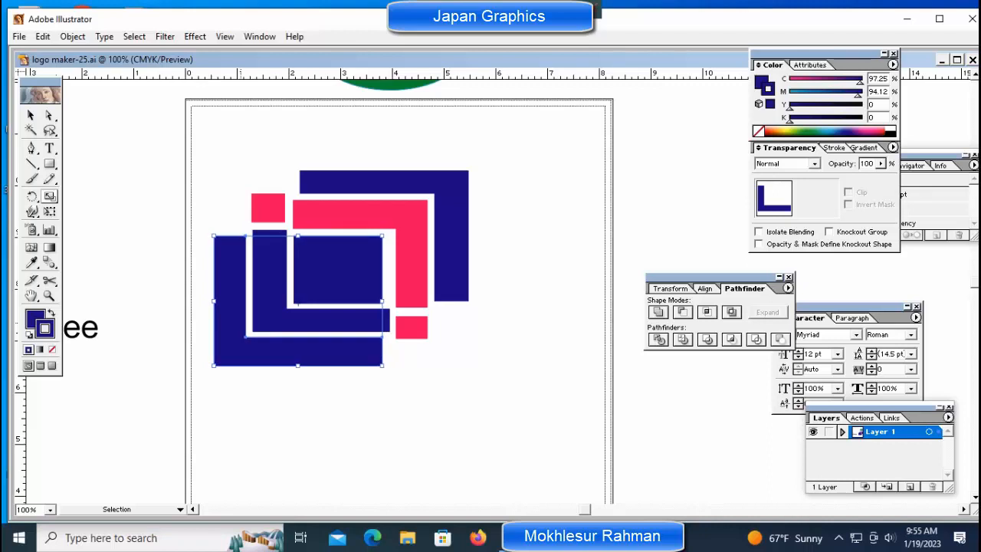
{"action": "key", "text": "ctrl+shift+a"}
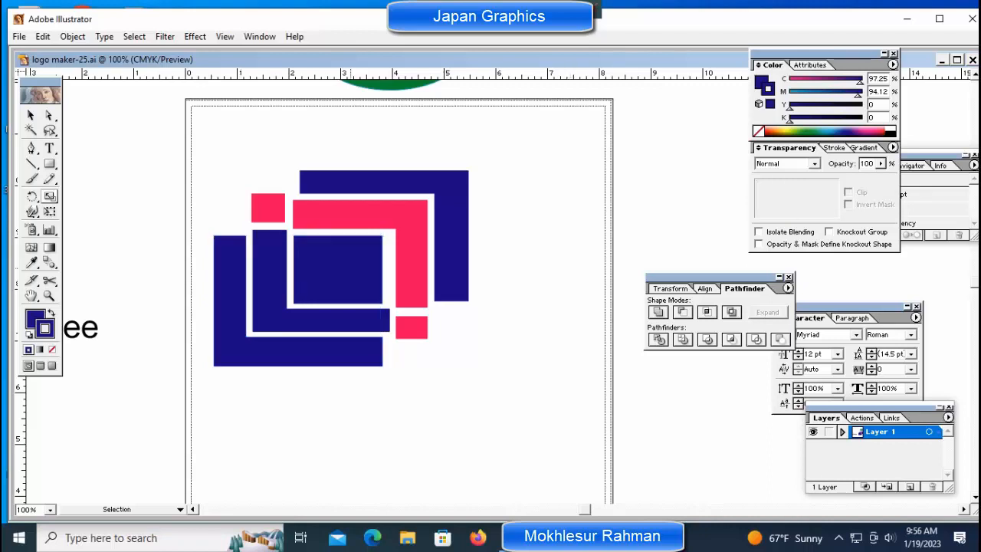
- Make a uniformly scaled 50% copy of the central blue rectangle inside it
{"action": "left_click", "coordinate": [338, 269]}
{"action": "key", "text": "s"}
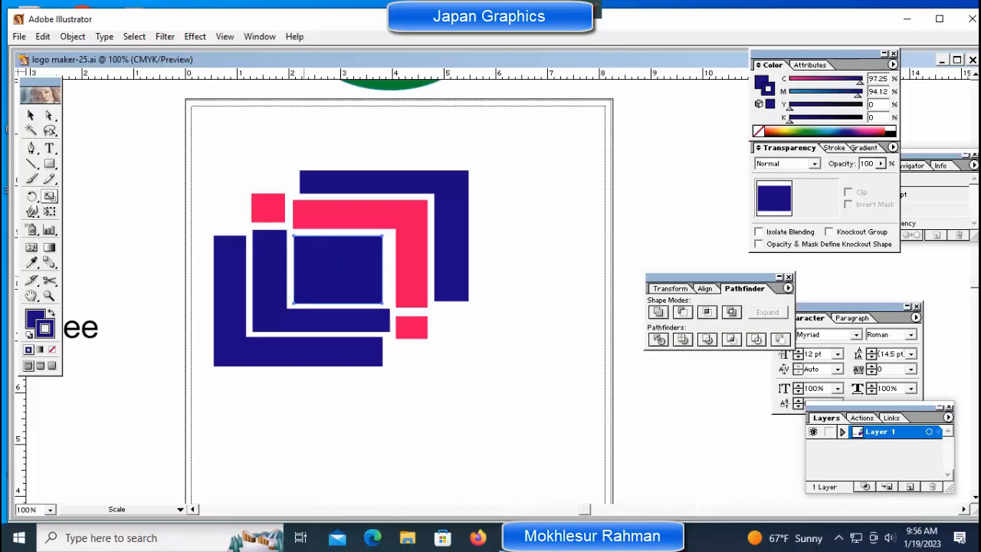
{"action": "key", "text": "v"}
{"action": "key", "text": "s"}
{"action": "key", "text": "slash"}
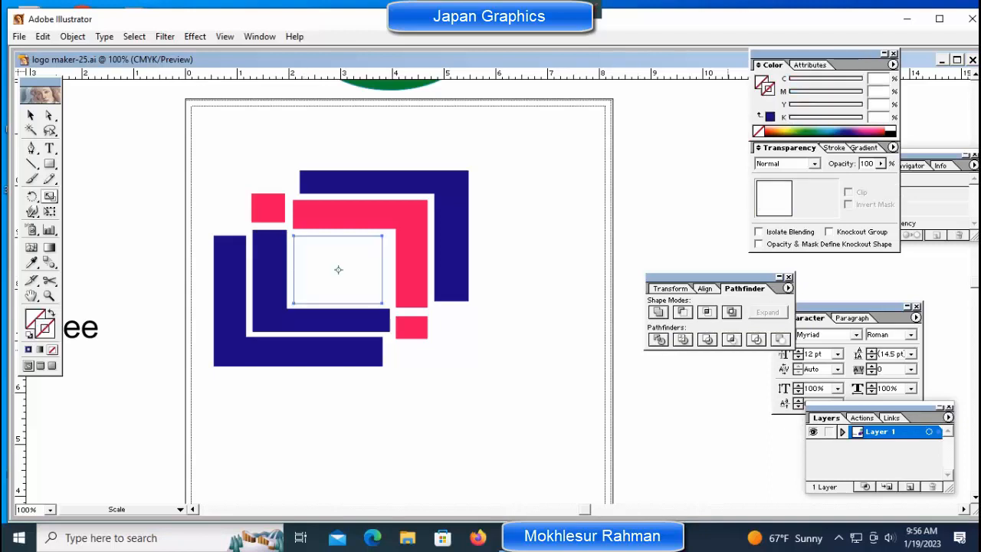
{"action": "key", "text": "ctrl+z"}
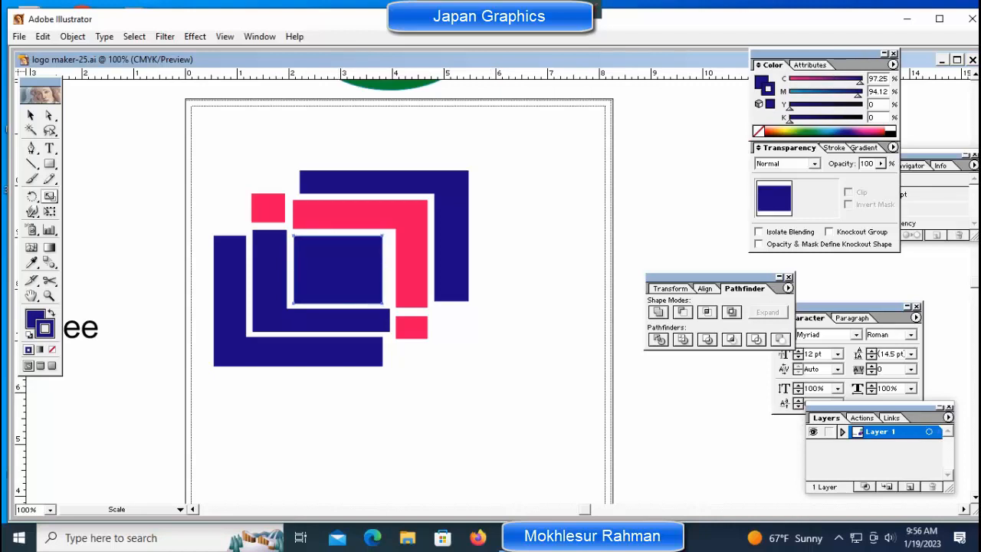
{"action": "double_click", "coordinate": [49, 196]}
{"action": "type", "text": "50"}
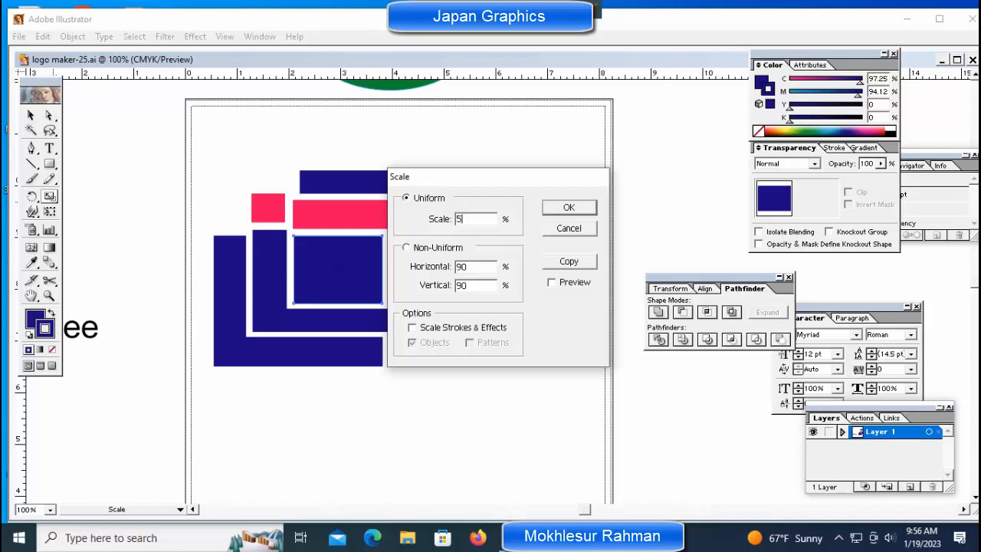
{"action": "key", "text": "Tab"}
{"action": "key", "text": "alt+c"}
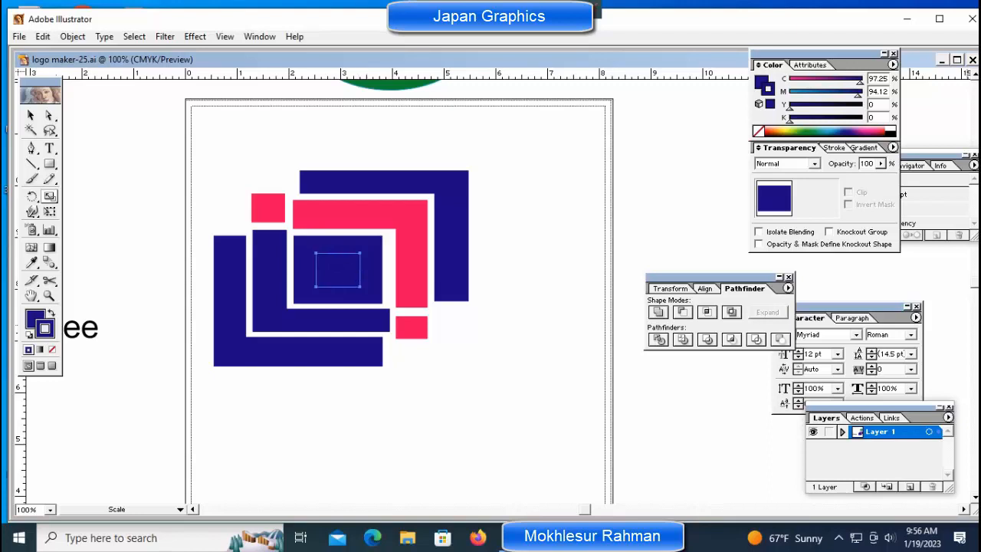
- Give the small inner rectangle a red outline and a green fill
{"action": "left_click", "coordinate": [878, 132]}
{"action": "left_click", "coordinate": [880, 132]}
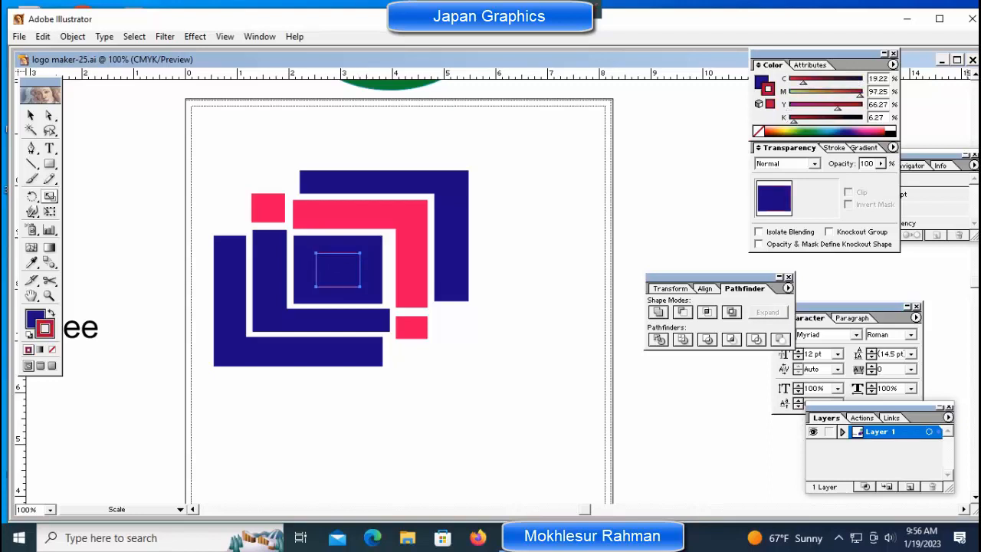
{"action": "key", "text": "x"}
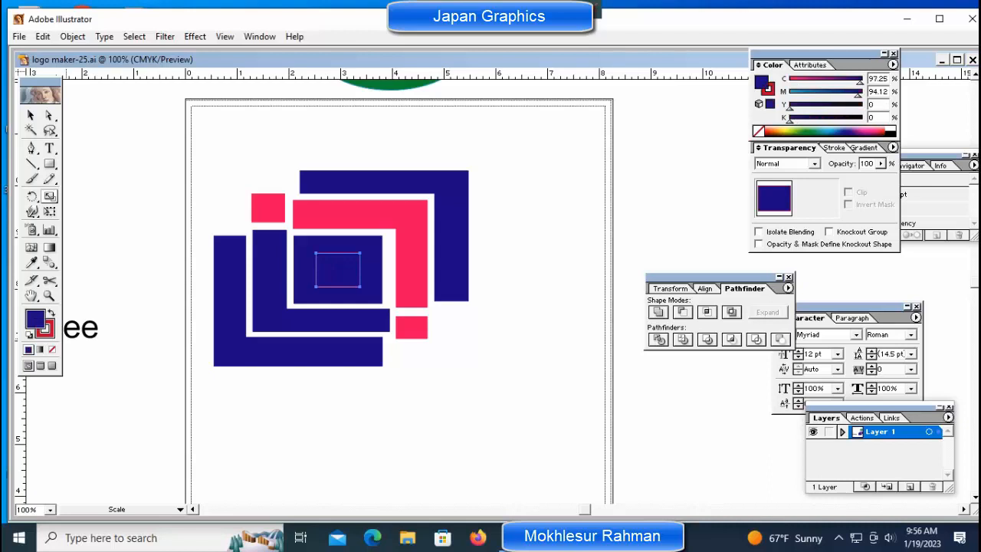
{"action": "left_click", "coordinate": [806, 132]}
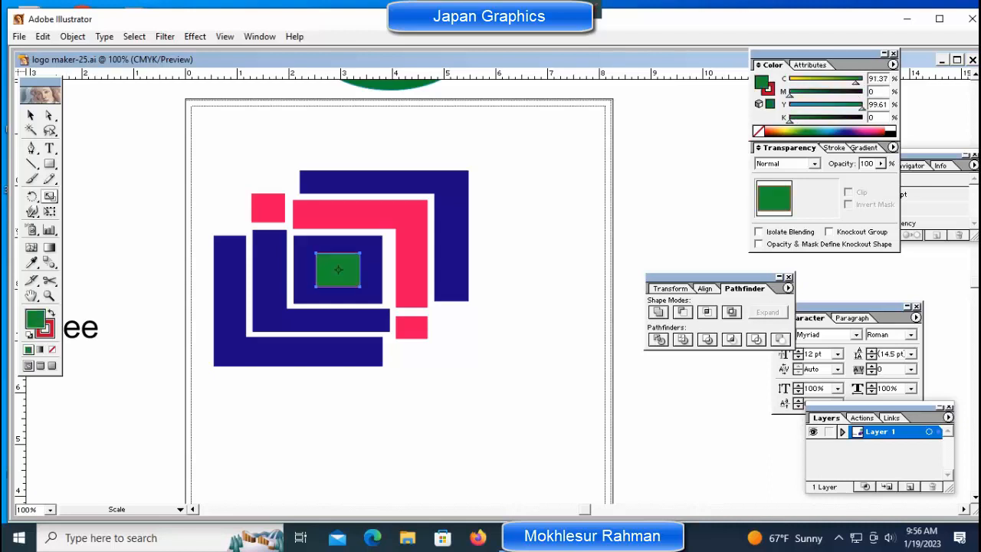
{"action": "key", "text": "ctrl+shift+a"}
- Group all pieces of the logo and move the group right to centre it on the page
{"action": "key", "text": "ctrl+space"}
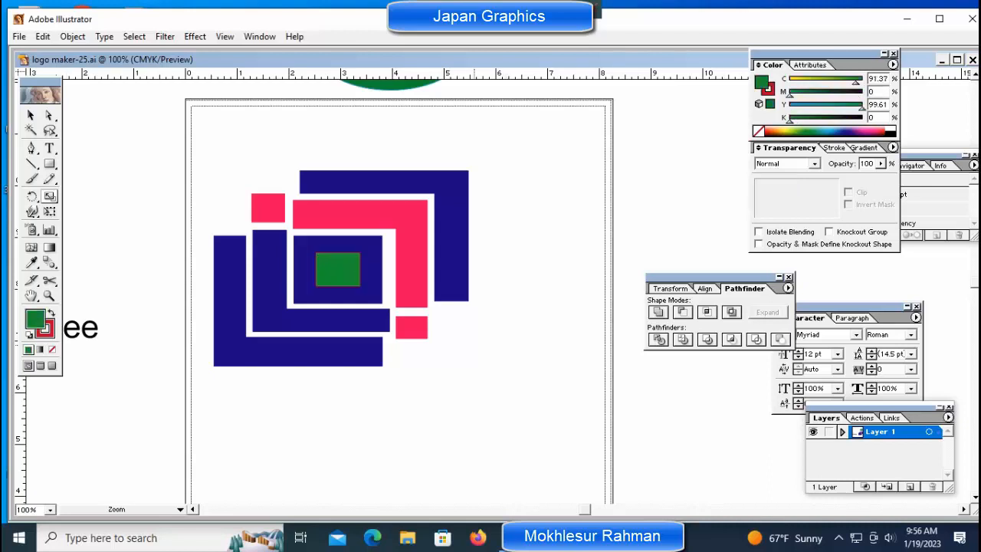
{"action": "left_click", "coordinate": [474, 345], "text": "ctrl"}
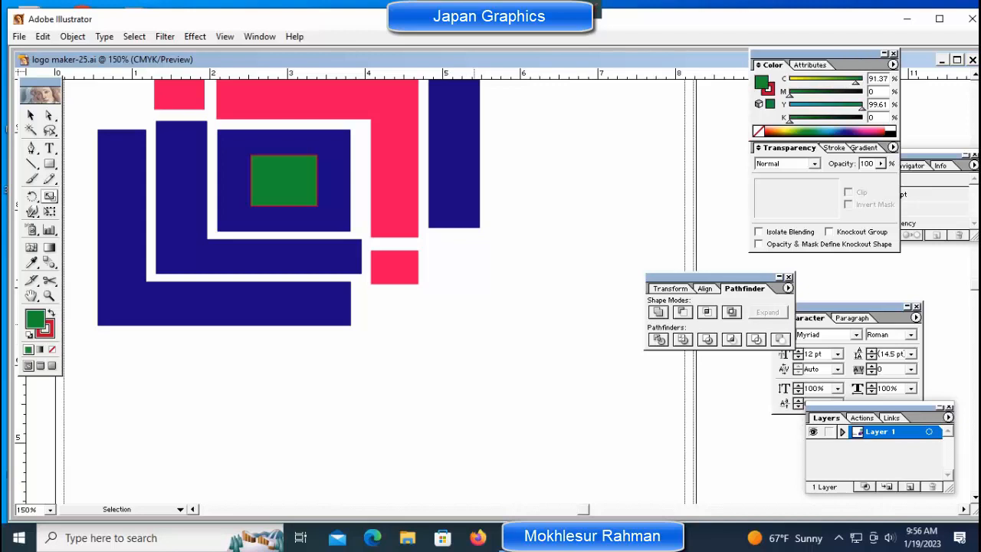
{"action": "key", "text": "ctrl+minus"}
{"action": "key", "text": "ctrl+minus"}
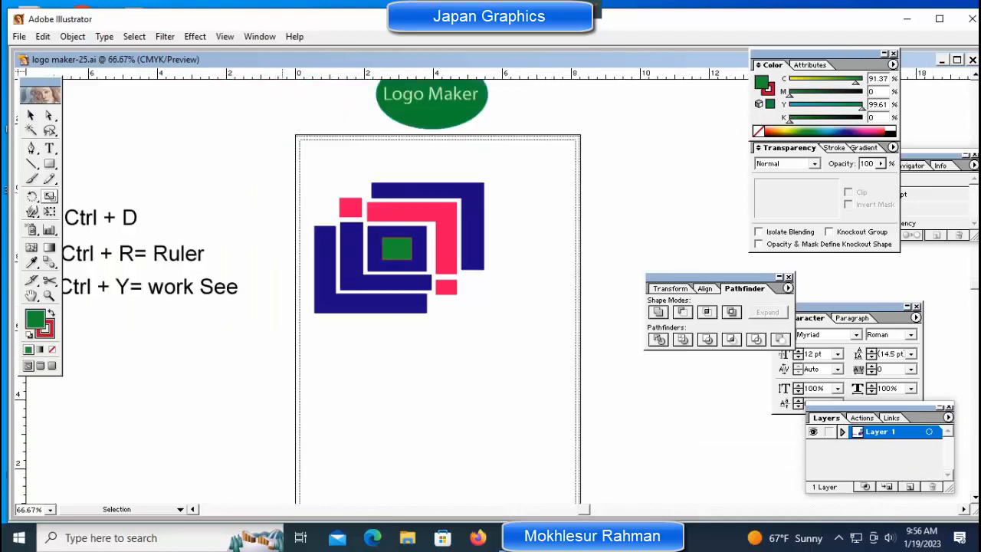
{"action": "left_click_drag", "start_coordinate": [278, 170], "coordinate": [504, 314]}
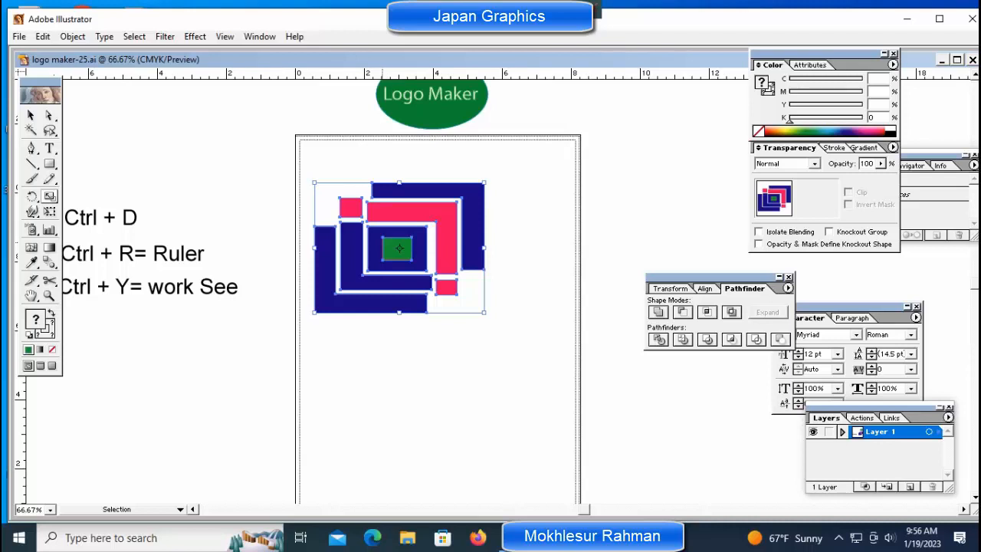
{"action": "right_click", "coordinate": [393, 245]}
{"action": "left_click", "coordinate": [420, 286]}
{"action": "left_click_drag", "start_coordinate": [399, 247], "coordinate": [432, 244]}
{"action": "left_click", "coordinate": [538, 263], "text": "ctrl"}
- Draw a large rectangle that covers the whole logo with a margin on every side
{"action": "key", "text": "ctrl+space"}
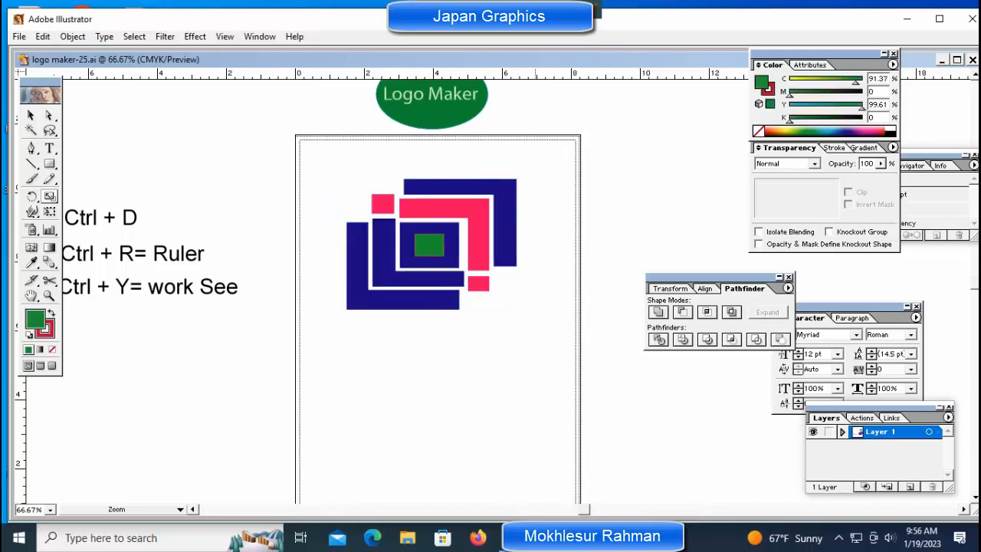
{"action": "left_click", "coordinate": [538, 263], "text": "ctrl"}
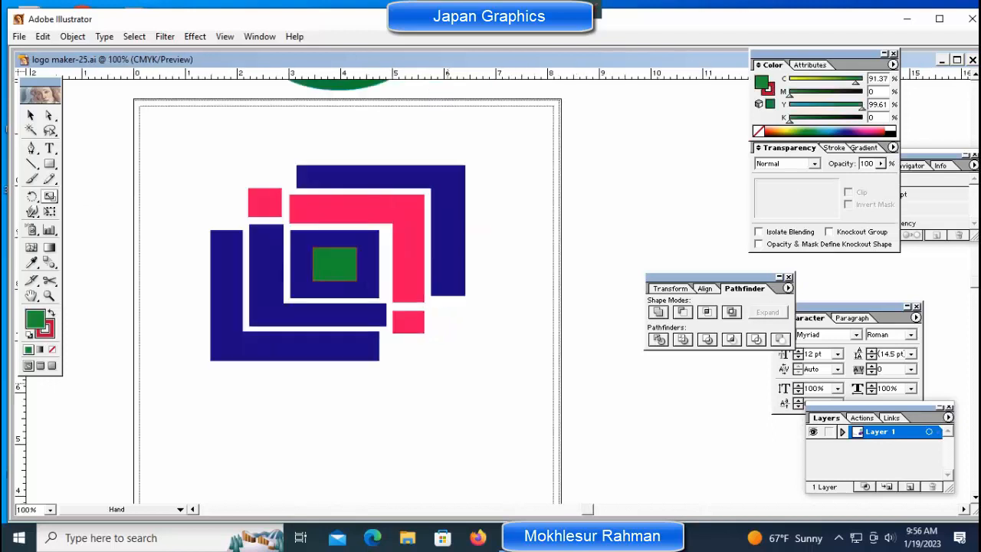
{"action": "key", "text": "m"}
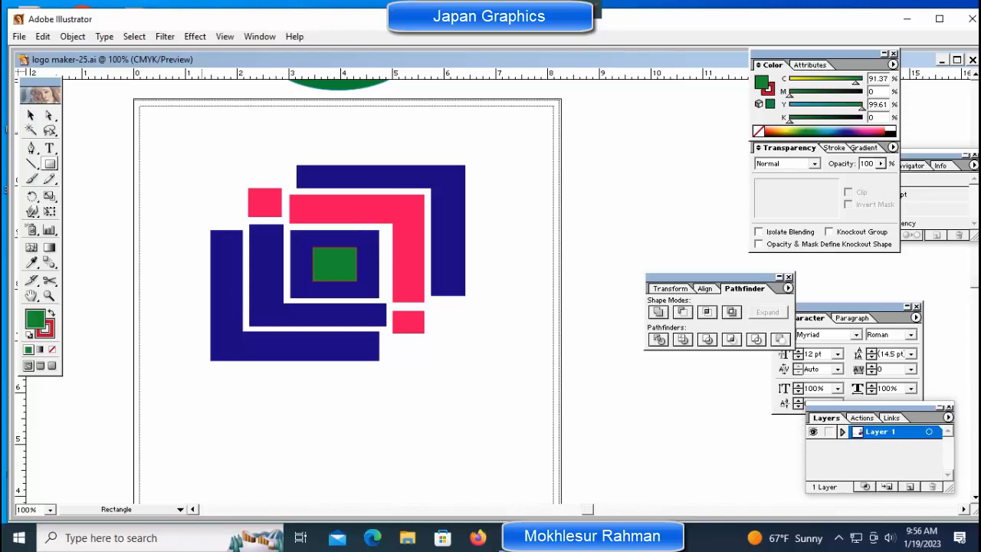
{"action": "left_click_drag", "start_coordinate": [200, 132], "coordinate": [490, 370]}
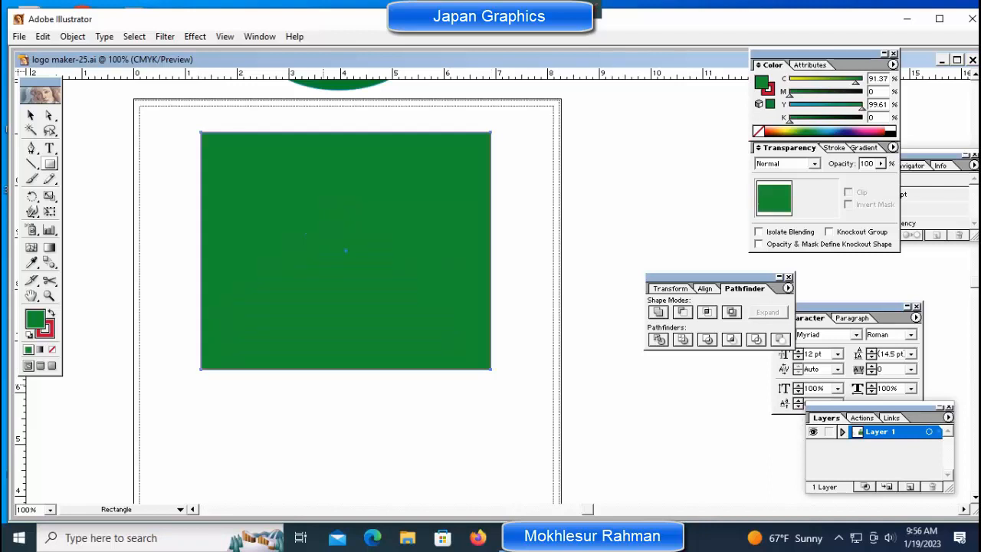
{"action": "key", "text": "v"}
- Recolour the large rectangle with a blue outline and a teal-blue fill
{"action": "left_click", "coordinate": [53, 349]}
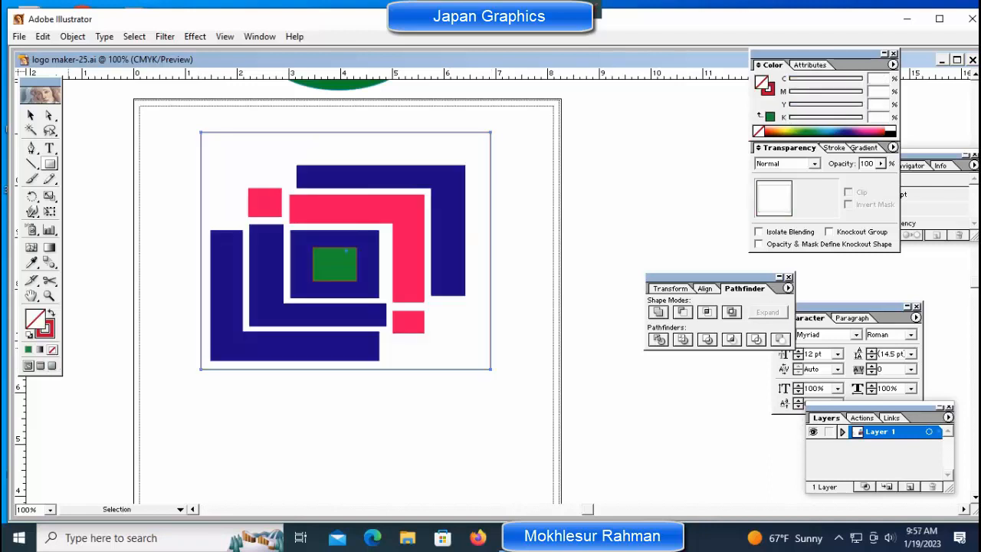
{"action": "left_click", "coordinate": [45, 328]}
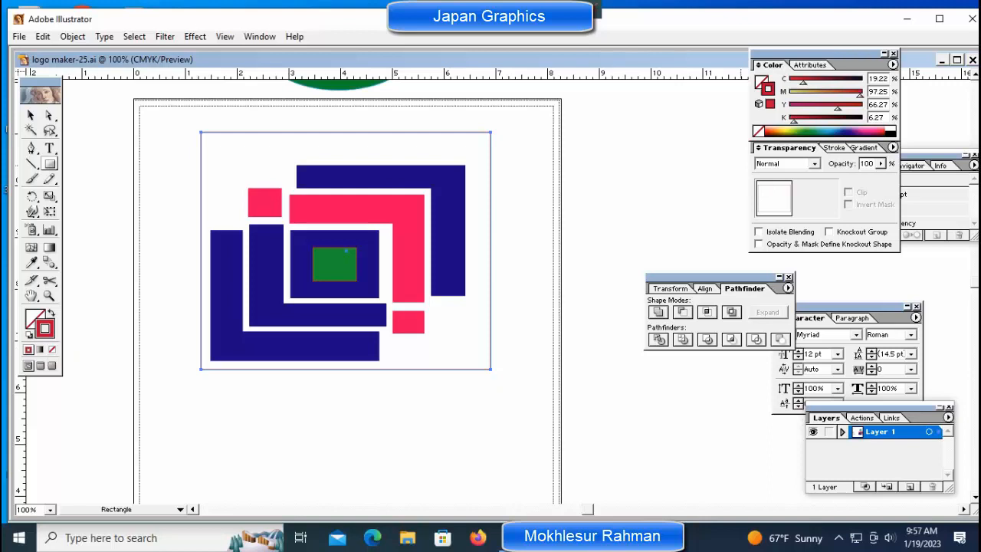
{"action": "left_click", "coordinate": [823, 131]}
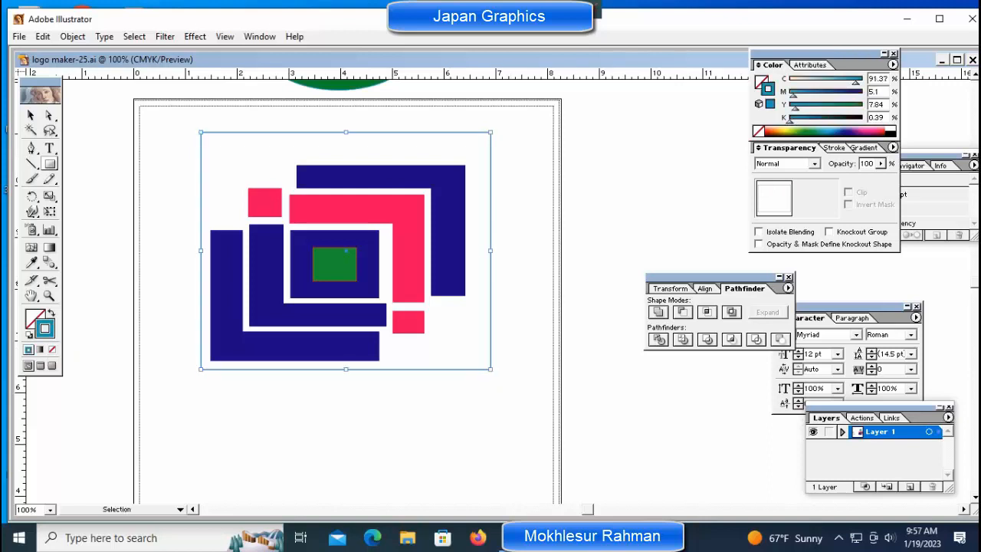
{"action": "key", "text": "x"}
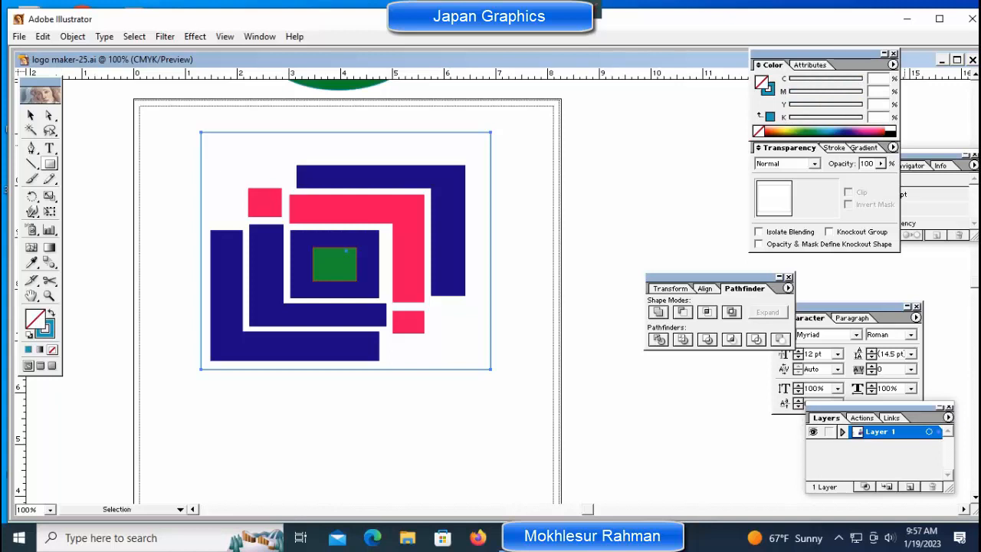
{"action": "key", "text": "comma"}
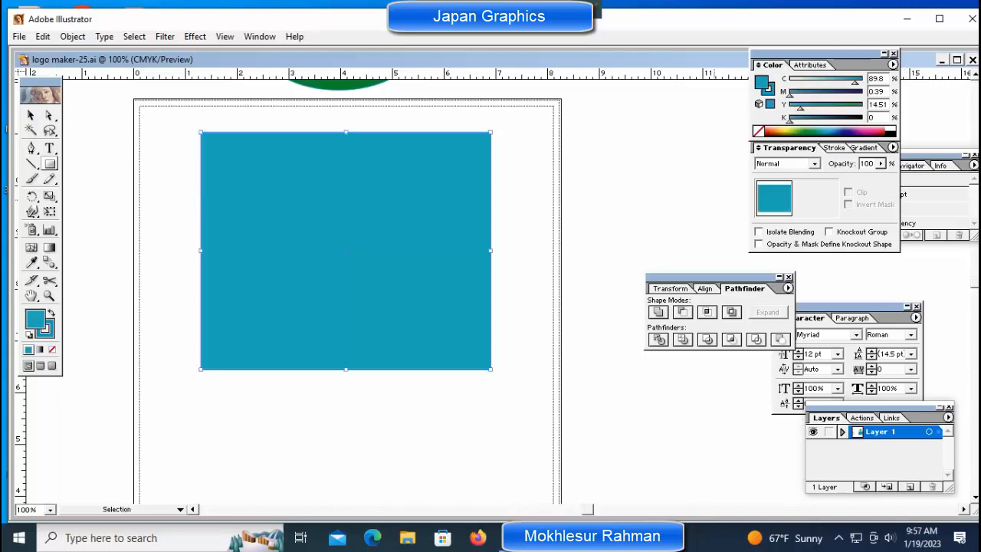
- Lock the large teal rectangle and arrange the logo group in front of it
{"action": "key", "text": "ctrl+shift+a"}
{"action": "left_click", "coordinate": [72, 36]}
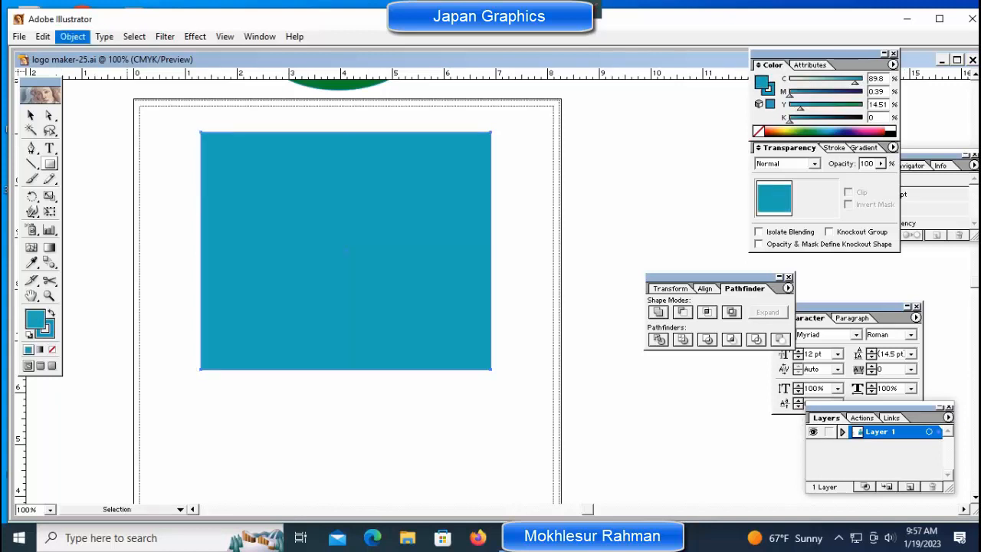
{"action": "mouse_move", "coordinate": [80, 113]}
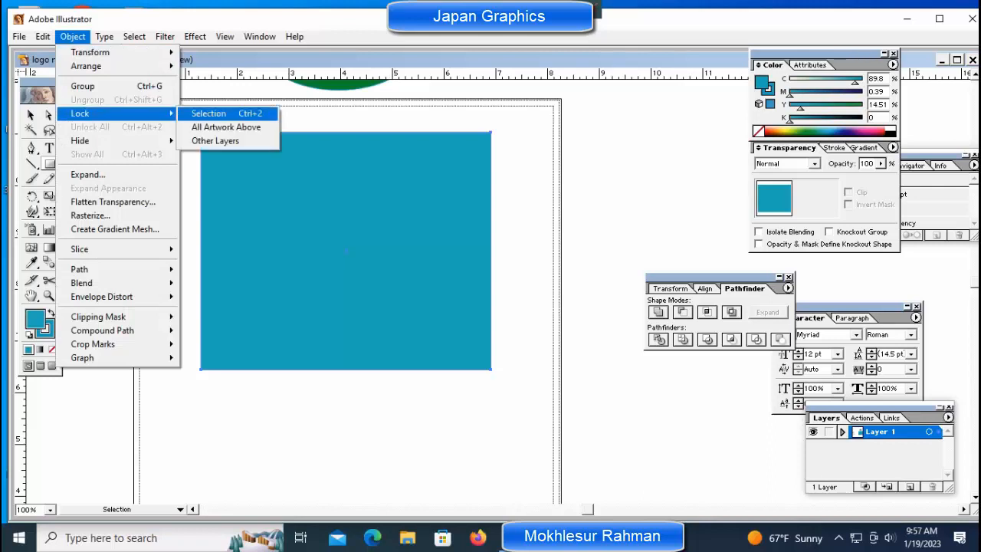
{"action": "left_click", "coordinate": [208, 113]}
{"action": "left_click_drag", "start_coordinate": [157, 133], "coordinate": [564, 363]}
{"action": "right_click", "coordinate": [338, 236]}
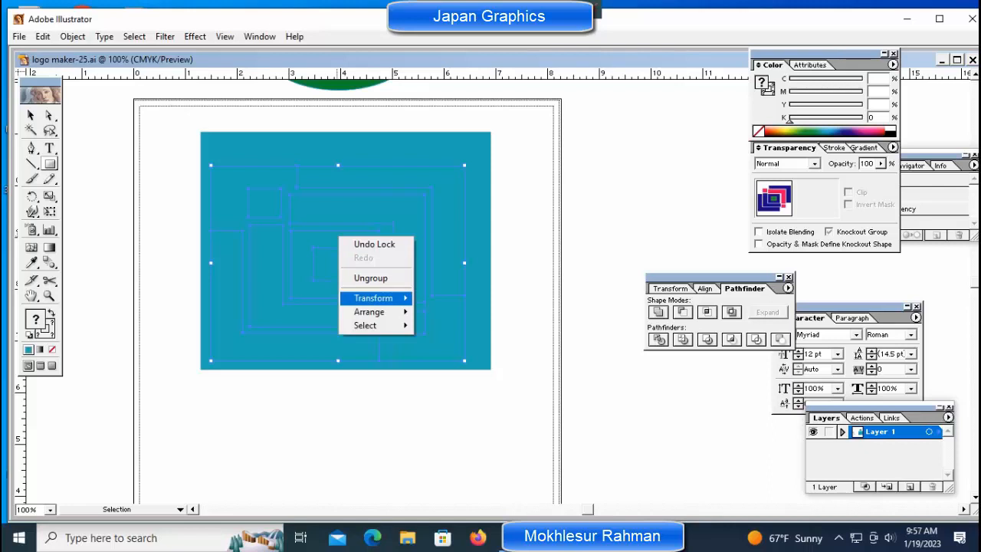
{"action": "mouse_move", "coordinate": [369, 311]}
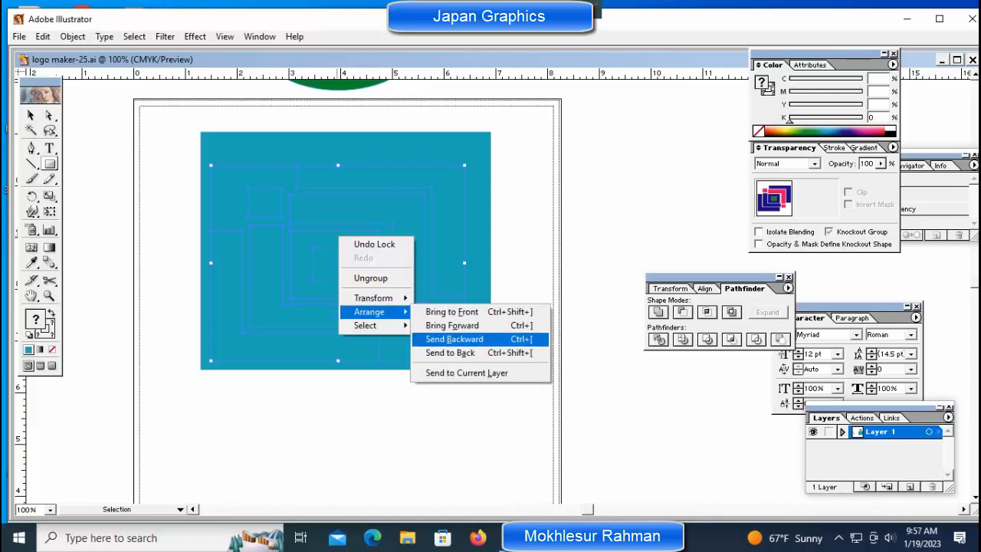
{"action": "left_click", "coordinate": [452, 325]}
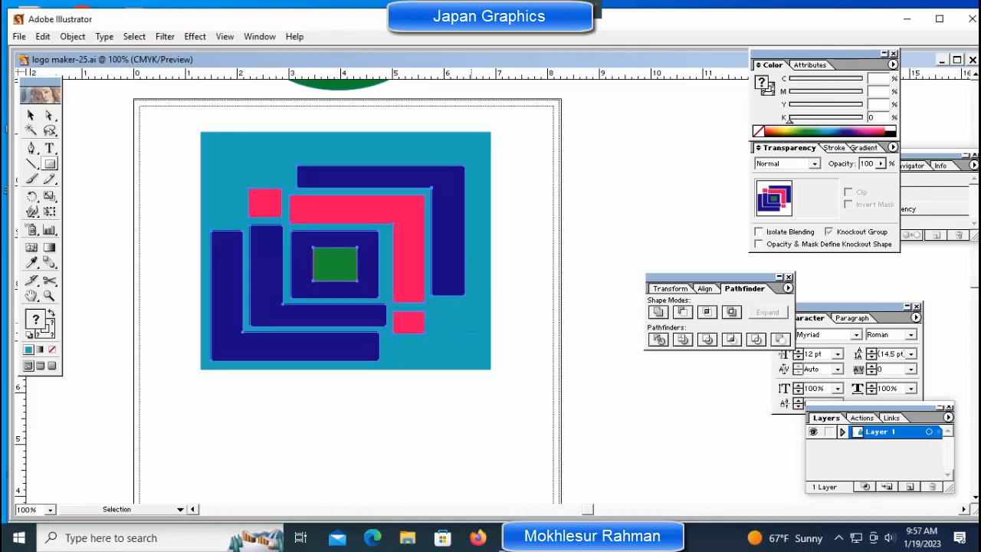
{"action": "left_click", "coordinate": [568, 325]}
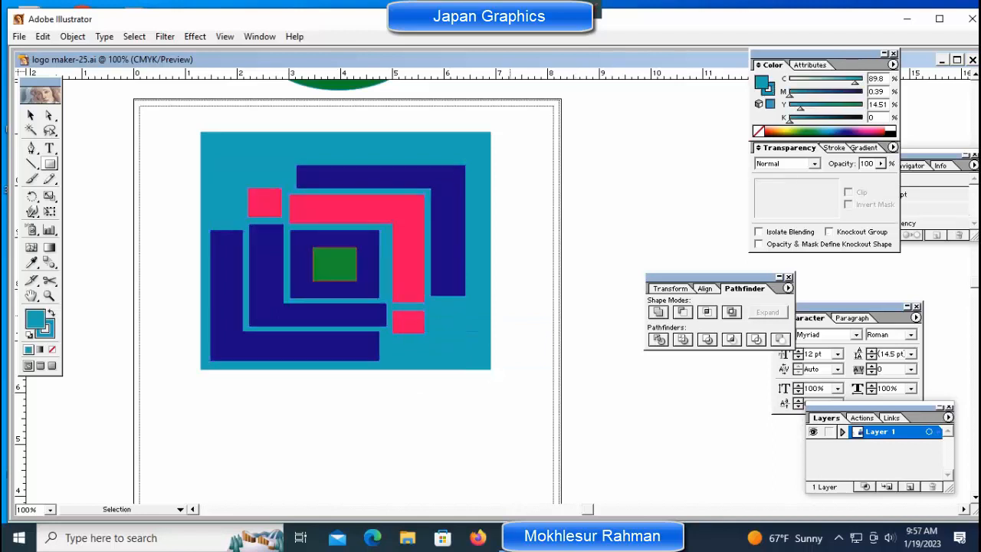
- Nudge the teal background rectangle left and down so its margins around the logo are balanced
{"action": "left_click", "coordinate": [476, 329]}
{"action": "key", "text": "Left"}
{"action": "key", "text": "Left"}
{"action": "key", "text": "Left"}
{"action": "key", "text": "Left"}
{"action": "key", "text": "Left"}
{"action": "key", "text": "Left"}
{"action": "key", "text": "Left"}
{"action": "key", "text": "Left"}
{"action": "key", "text": "Left"}
{"action": "key", "text": "Left"}
{"action": "key", "text": "Left"}
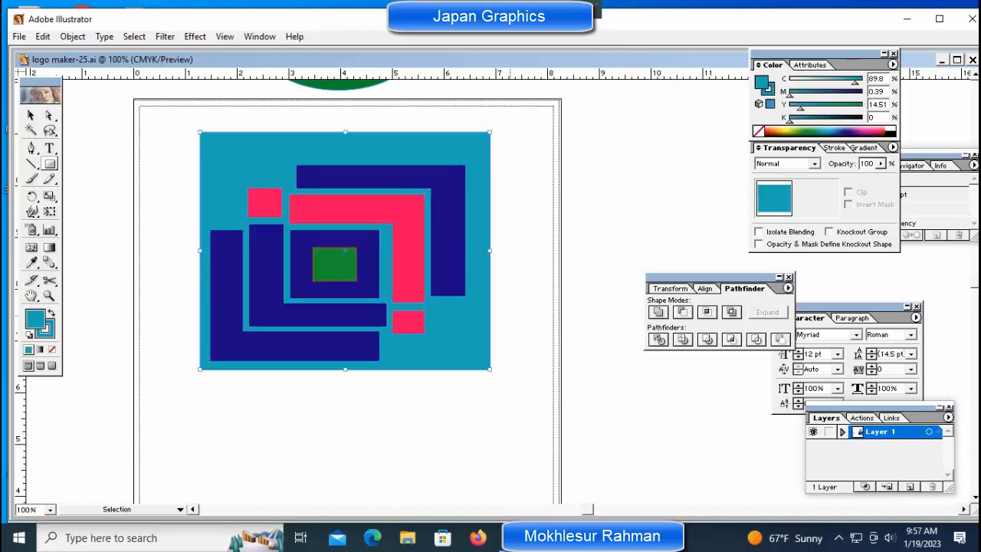
{"action": "key", "text": "Down"}
{"action": "key", "text": "Down"}
{"action": "key", "text": "Down"}
{"action": "key", "text": "Down"}
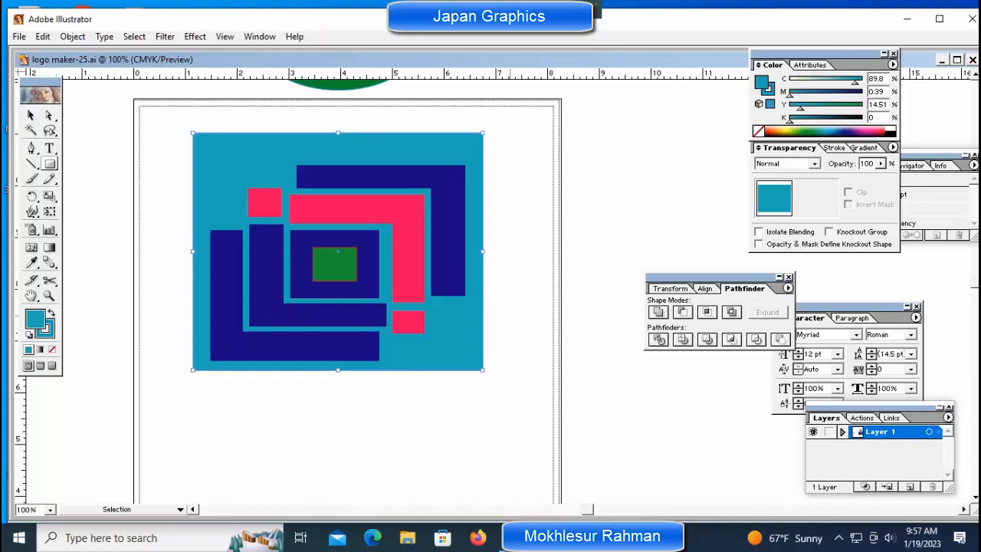
{"action": "key", "text": "Down"}
{"action": "key", "text": "Down"}
{"action": "key", "text": "Down"}
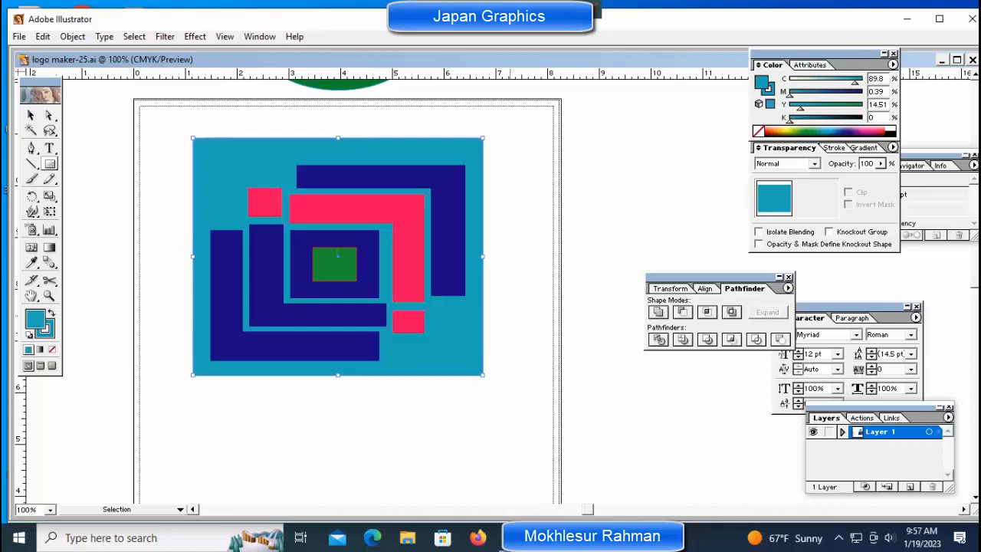
- Select the teal background rectangle and run the Wrinkle tool along its top edge
{"action": "key", "text": "m"}
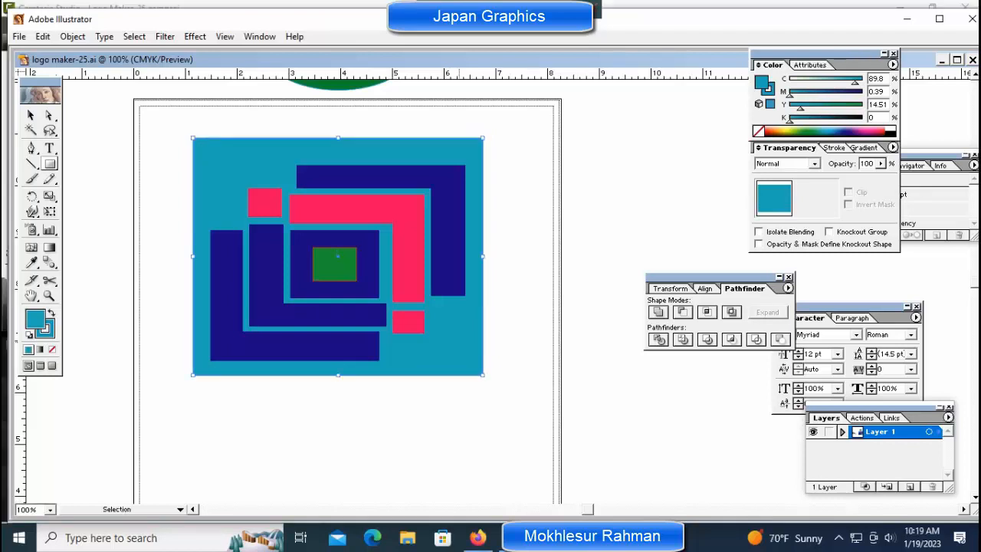
{"action": "key", "text": "m"}
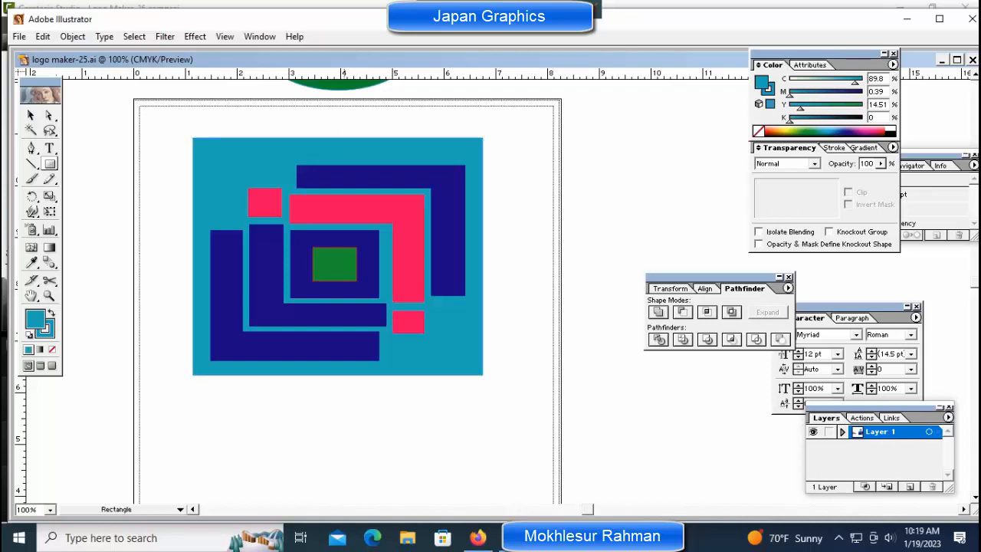
{"action": "key", "text": "h"}
{"action": "left_click_drag", "start_coordinate": [337, 253], "coordinate": [427, 341]}
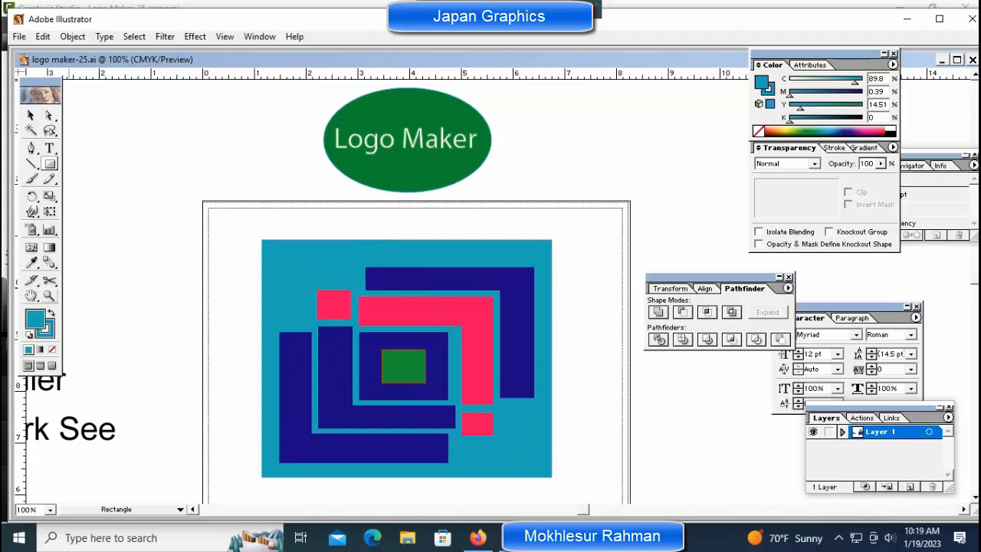
{"action": "left_click", "coordinate": [285, 267], "text": "ctrl"}
{"action": "key", "text": "m"}
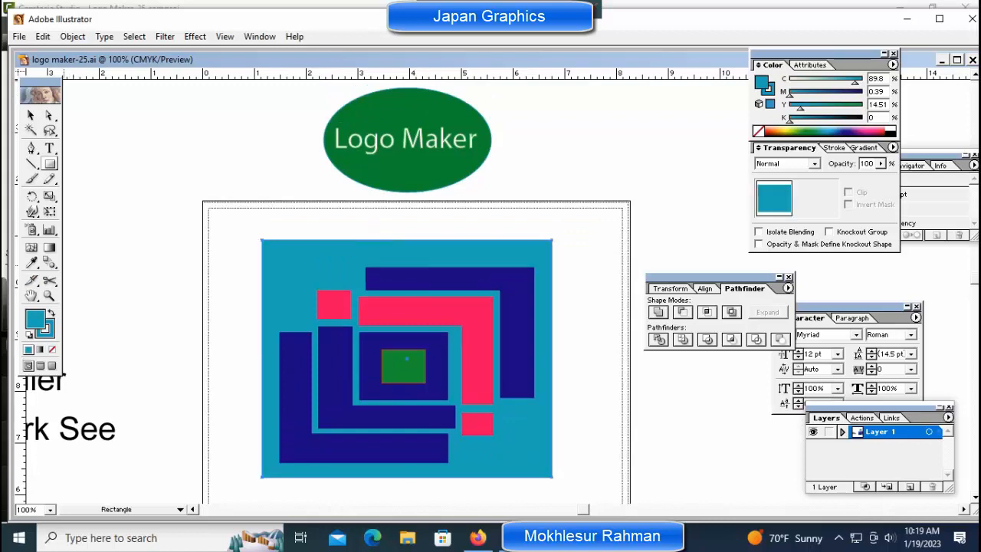
{"action": "left_click_drag", "start_coordinate": [32, 212], "coordinate": [153, 215]}
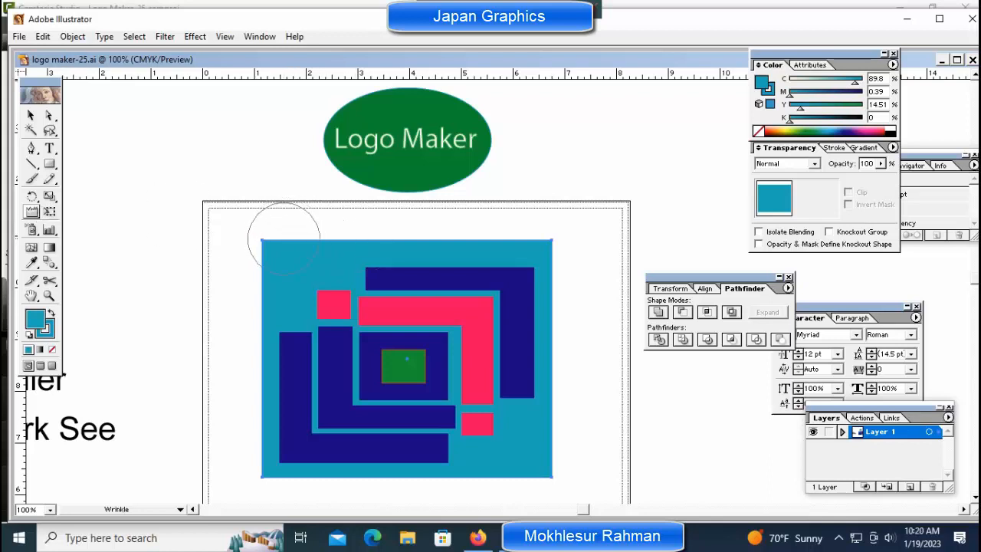
{"action": "mouse_move", "coordinate": [277, 243]}
{"action": "left_mouse_down"}
{"action": "mouse_move", "coordinate": [526, 241]}
{"action": "mouse_move", "coordinate": [515, 230]}
{"action": "mouse_move", "coordinate": [491, 230]}
{"action": "mouse_move", "coordinate": [484, 241]}
{"action": "mouse_move", "coordinate": [360, 230]}
{"action": "mouse_move", "coordinate": [296, 240]}
{"action": "mouse_move", "coordinate": [322, 229]}
{"action": "mouse_move", "coordinate": [500, 249]}
{"action": "mouse_move", "coordinate": [525, 247]}
{"action": "mouse_move", "coordinate": [525, 230]}
{"action": "mouse_move", "coordinate": [531, 239]}
{"action": "left_mouse_up"}
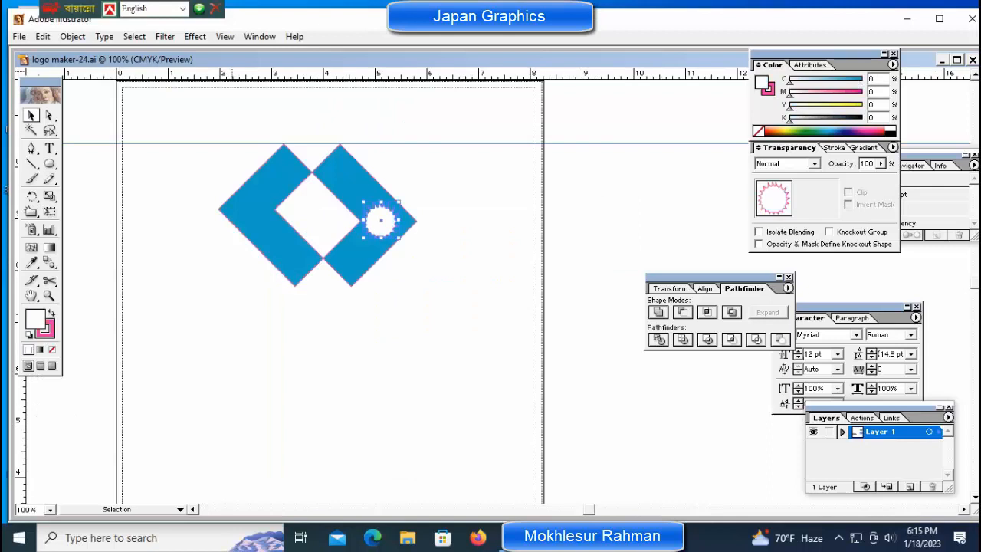
- In logo maker-24, draw a small circle below and to the right of the blue logo and fill it red
{"action": "key", "text": "ctrl+shift+a"}
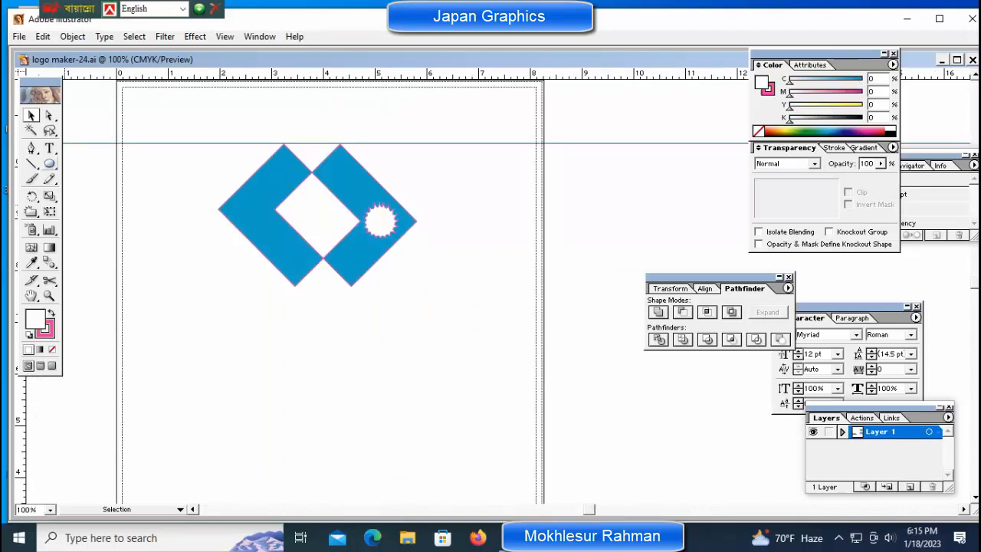
{"action": "left_click", "coordinate": [49, 163]}
{"action": "left_click_drag", "start_coordinate": [463, 322], "coordinate": [495, 353]}
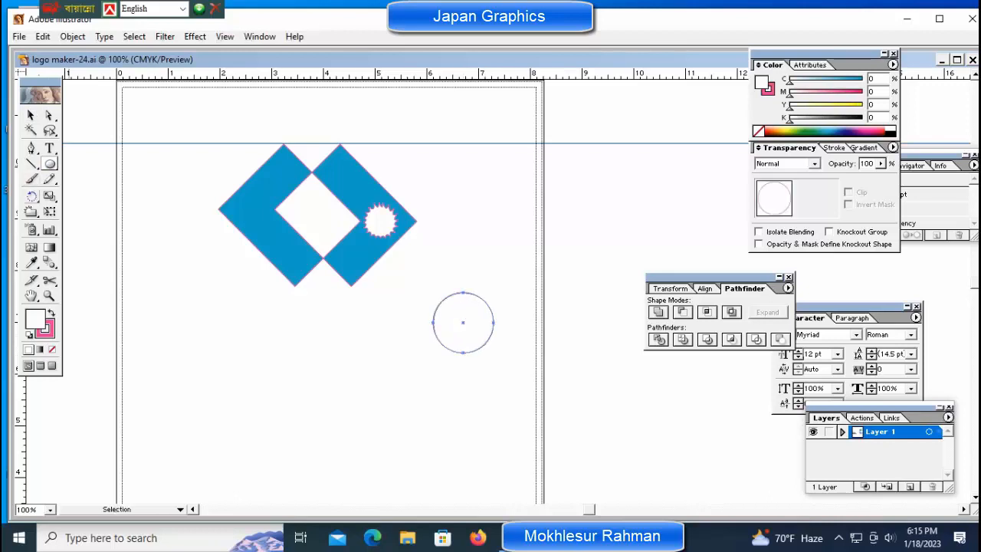
{"action": "key", "text": "ctrl"}
{"action": "left_click_drag", "start_coordinate": [539, 273], "coordinate": [463, 330]}
{"action": "left_click", "coordinate": [879, 131]}
- Distort the upper part of the red circle into jagged spikes with the Wrinkle tool
{"action": "left_click", "coordinate": [31, 211]}
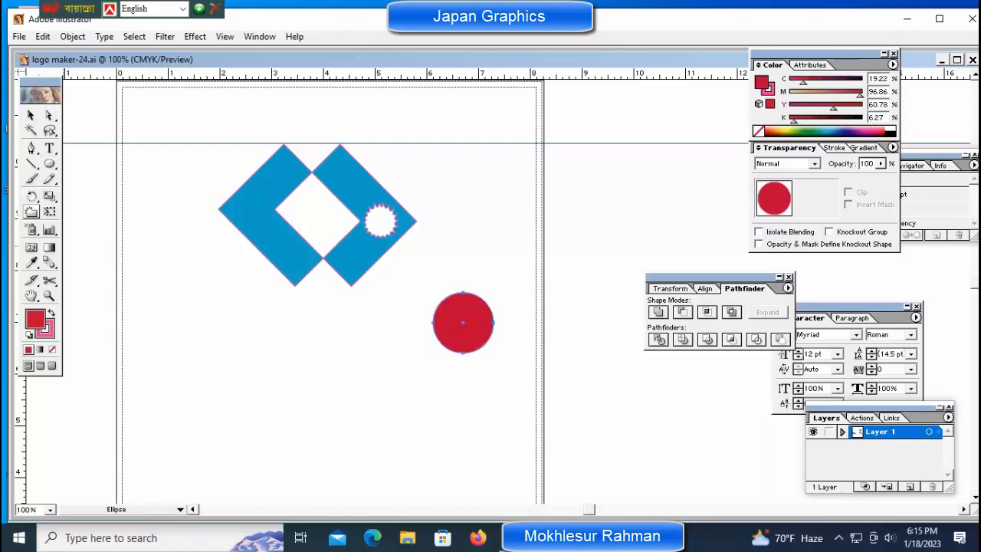
{"action": "left_click_drag", "start_coordinate": [31, 211], "coordinate": [154, 214]}
{"action": "mouse_move", "coordinate": [473, 304]}
{"action": "left_mouse_down"}
{"action": "mouse_move", "coordinate": [464, 302]}
{"action": "mouse_move", "coordinate": [465, 316]}
{"action": "mouse_move", "coordinate": [459, 308]}
{"action": "left_mouse_up"}
{"action": "mouse_move", "coordinate": [464, 304]}
{"action": "left_mouse_down"}
{"action": "mouse_move", "coordinate": [475, 303]}
{"action": "mouse_move", "coordinate": [476, 316]}
{"action": "mouse_move", "coordinate": [452, 312]}
{"action": "left_mouse_up"}
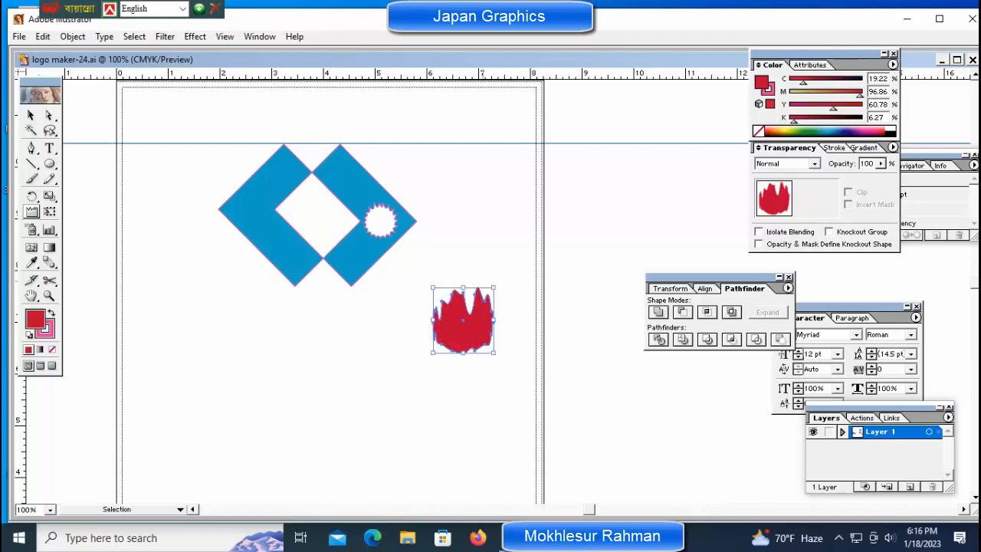
- Move the red wrinkled shape onto the left corner of the blue logo and scale it down to fit inside
{"action": "left_click", "coordinate": [30, 115]}
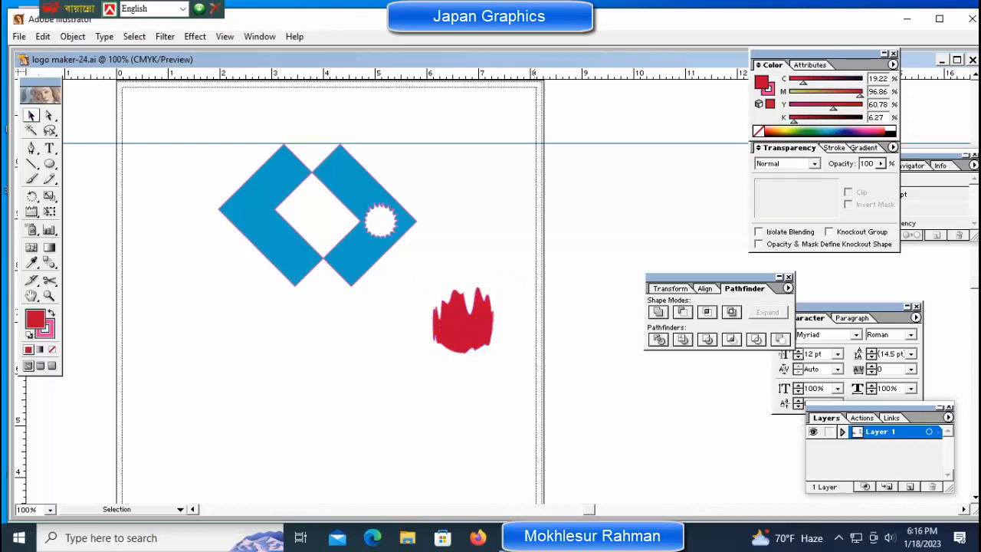
{"action": "left_click_drag", "start_coordinate": [463, 322], "coordinate": [258, 211]}
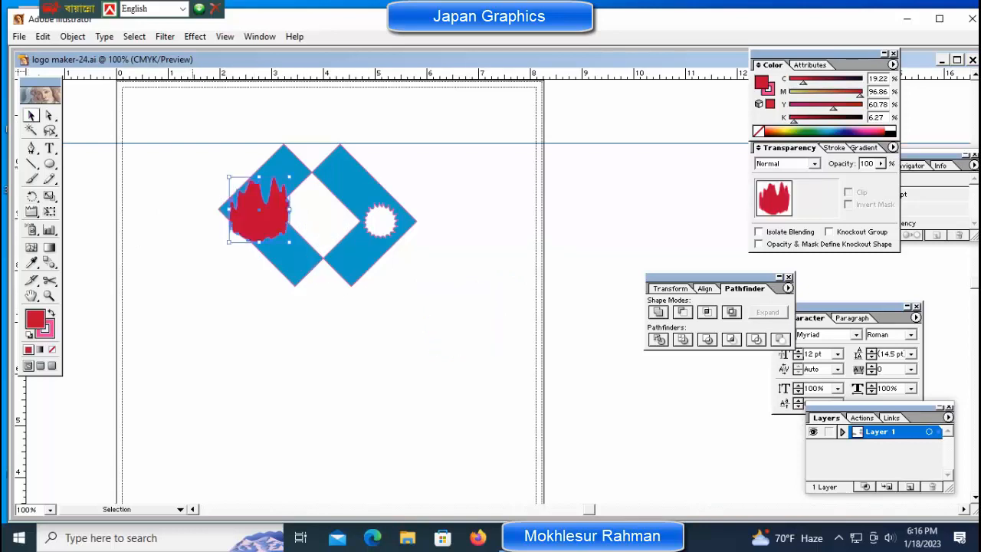
{"action": "left_click_drag", "start_coordinate": [170, 157], "coordinate": [432, 291]}
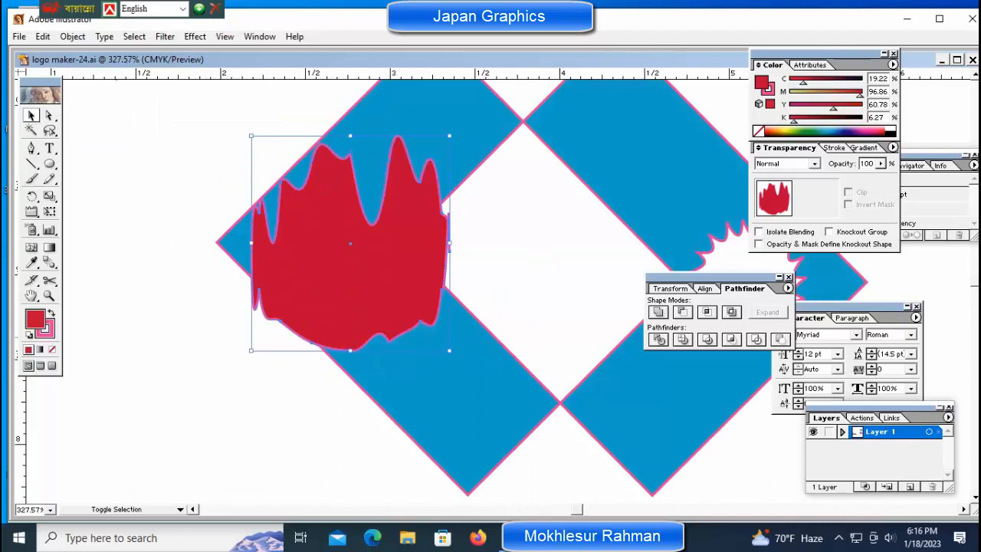
{"action": "left_click_drag", "start_coordinate": [252, 136], "coordinate": [305, 193]}
{"action": "left_click_drag", "start_coordinate": [347, 243], "coordinate": [318, 235]}
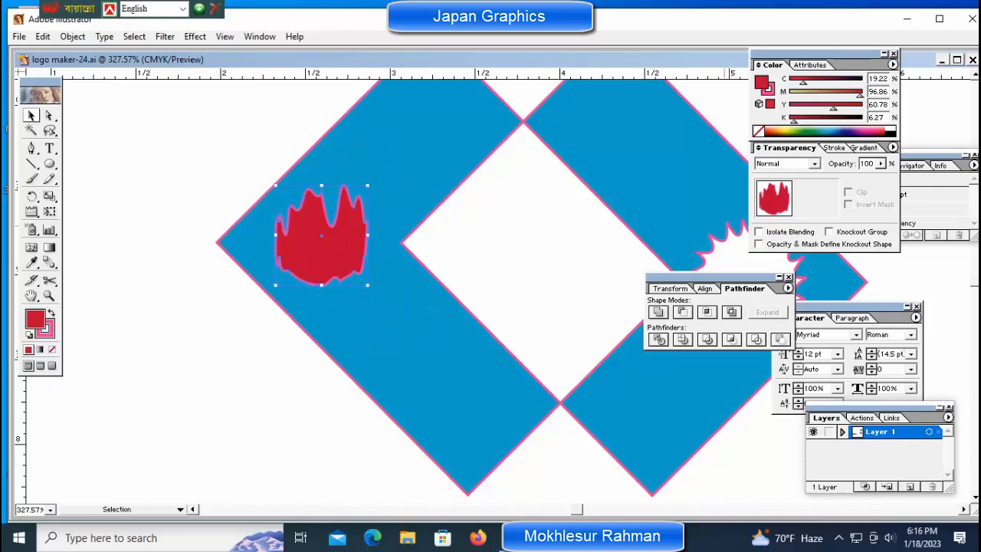
- Fill the small wrinkled shape with white and deselect it
{"action": "left_click", "coordinate": [889, 128]}
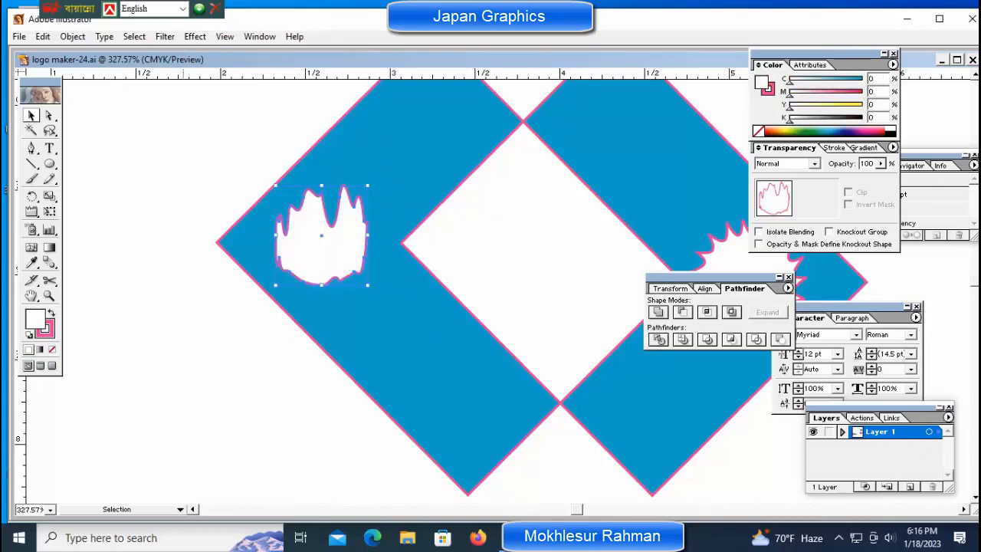
{"action": "left_click", "coordinate": [174, 193]}
{"action": "key", "text": "ctrl+minus"}
{"action": "key", "text": "ctrl+minus"}
{"action": "key", "text": "ctrl+minus"}
{"action": "key", "text": "ctrl+minus"}
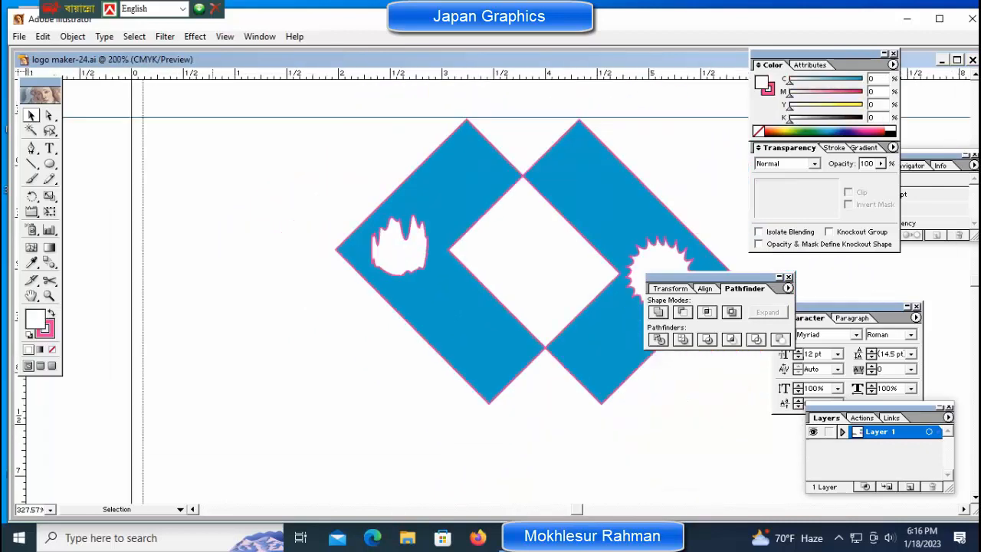
- Add the text "Logo" below the blue logo
{"action": "key", "text": "space"}
{"action": "left_click_drag", "start_coordinate": [577, 367], "coordinate": [508, 367]}
{"action": "key", "text": "ctrl+space"}
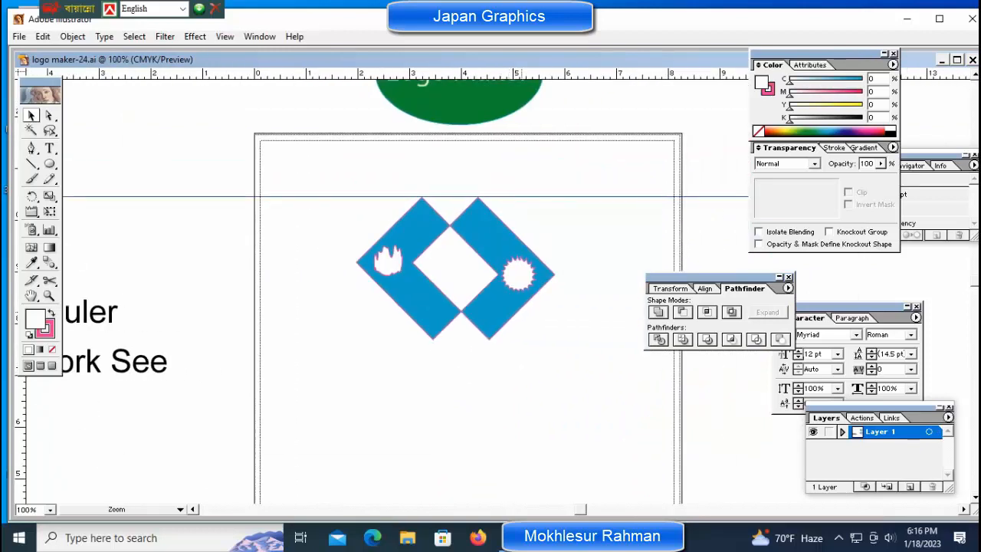
{"action": "left_click", "coordinate": [526, 321], "text": "ctrl"}
{"action": "left_click_drag", "start_coordinate": [496, 419], "coordinate": [496, 452]}
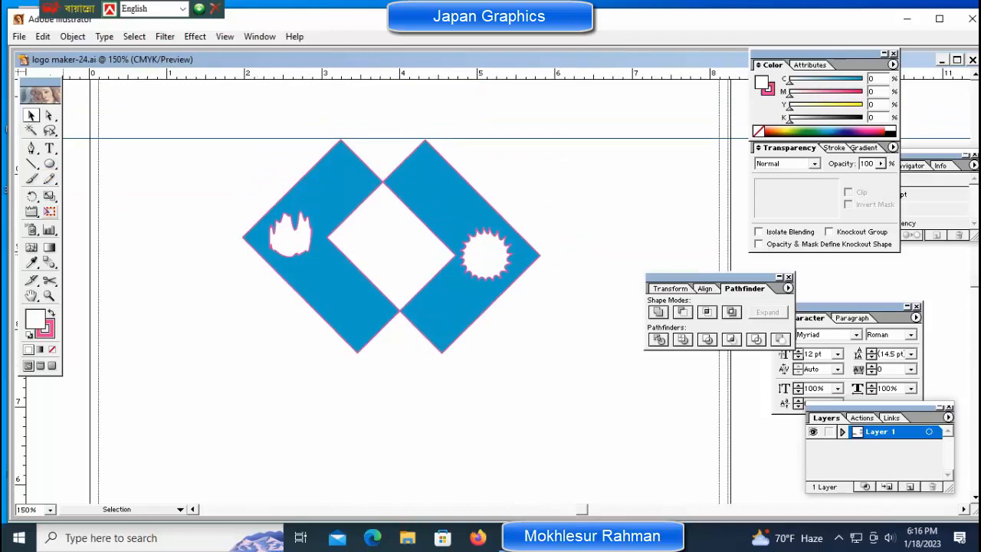
{"action": "left_click", "coordinate": [49, 148]}
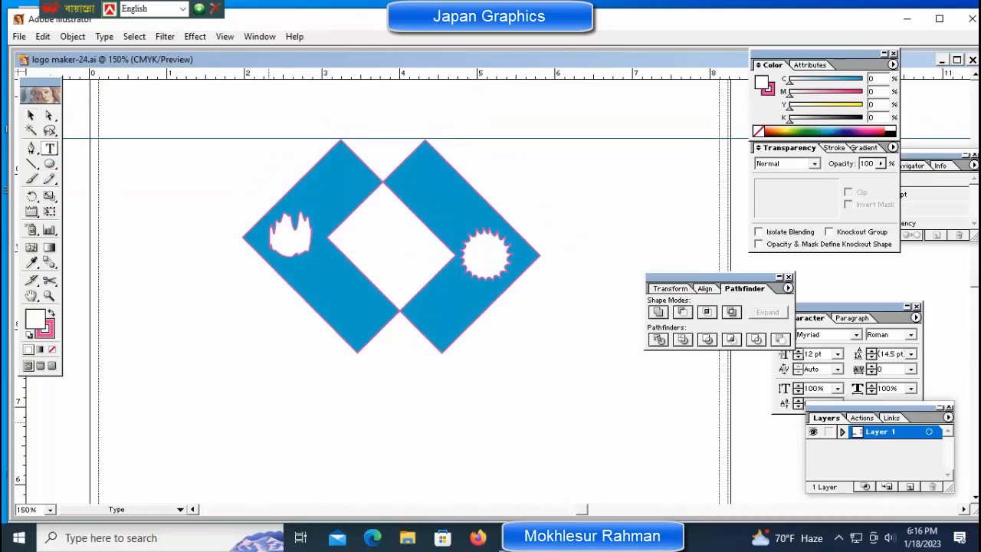
{"action": "left_click", "coordinate": [268, 436]}
{"action": "type", "text": "Logo"}
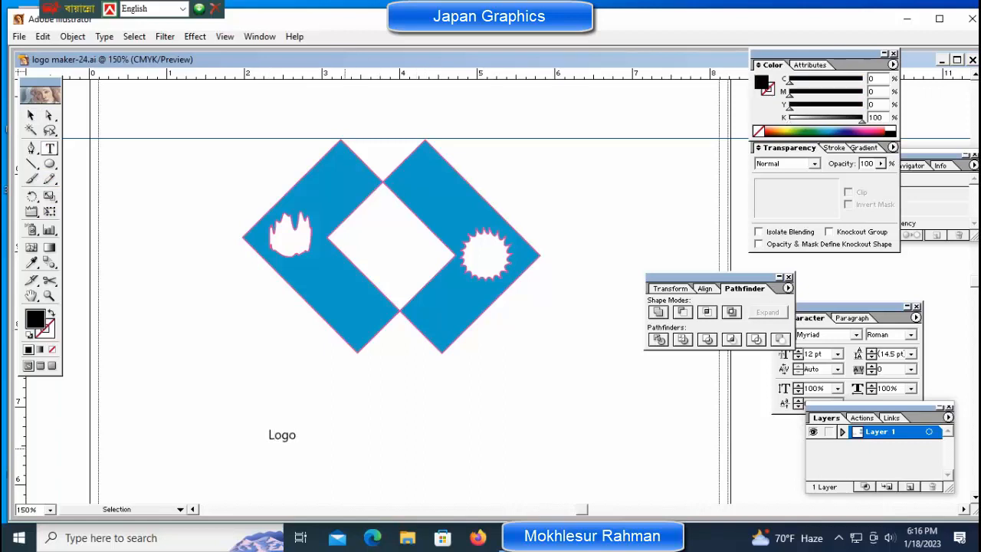
- Enlarge the "Logo" text to about 29 pt and centre it under the blue logo
{"action": "left_click", "coordinate": [282, 434], "text": "ctrl"}
{"action": "left_click_drag", "start_coordinate": [282, 435], "coordinate": [412, 403]}
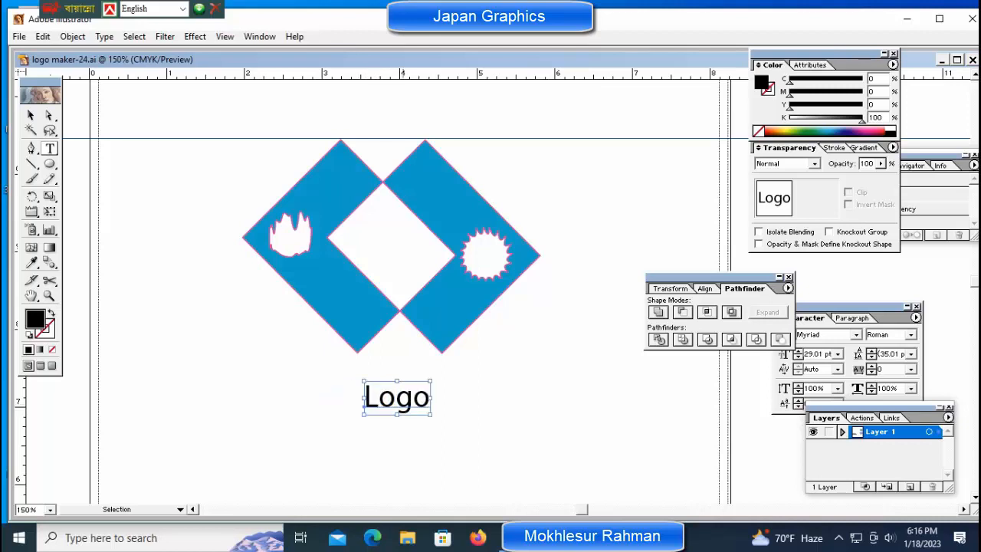
{"action": "left_click", "coordinate": [404, 437], "text": "ctrl"}
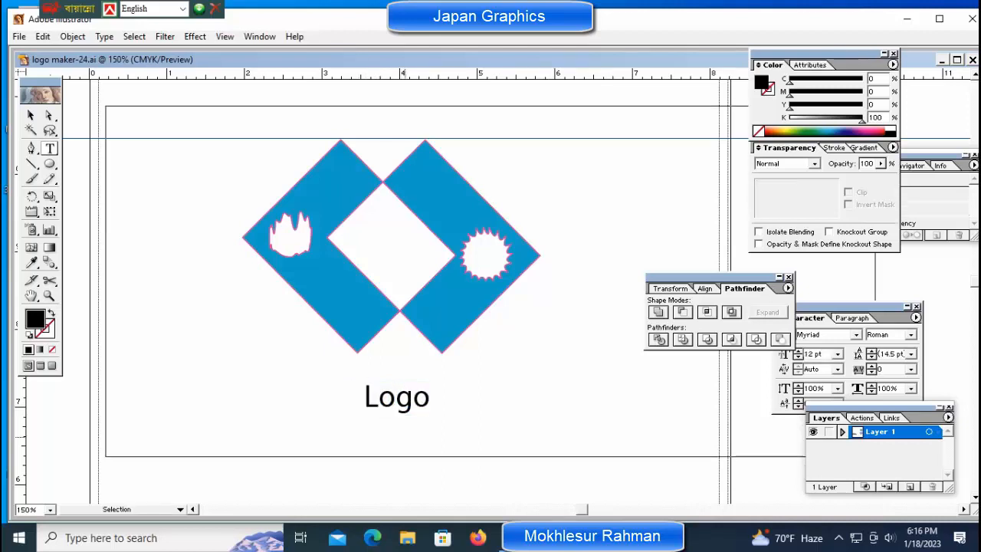
- Add the text "Cat" to the right of the "Logo" text and enlarge it to about 136.5 pt
{"action": "key", "text": "ctrl+minus"}
{"action": "left_click_drag", "start_coordinate": [526, 306], "coordinate": [405, 307]}
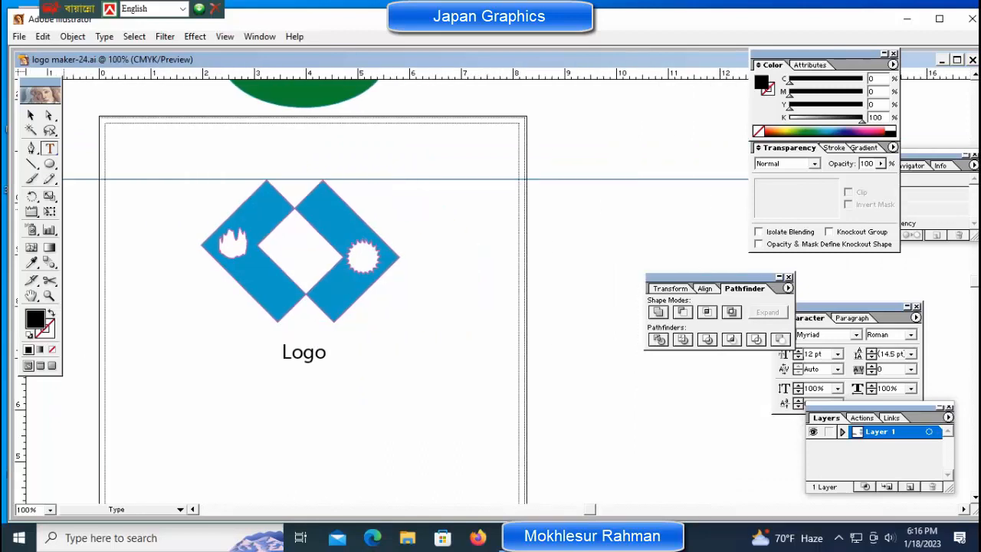
{"action": "left_click", "coordinate": [462, 320]}
{"action": "type", "text": "q"}
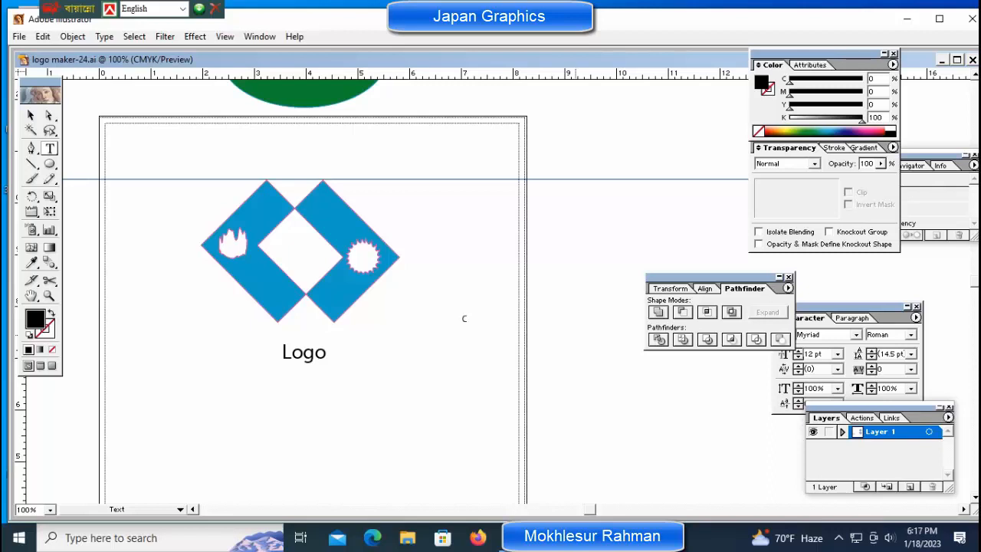
{"action": "type", "text": "at"}
{"action": "key", "text": "ctrl"}
{"action": "left_click", "coordinate": [466, 317], "text": "ctrl"}
{"action": "left_click_drag", "start_coordinate": [474, 325], "coordinate": [478, 379]}
{"action": "key", "text": "ctrl+shift+a"}
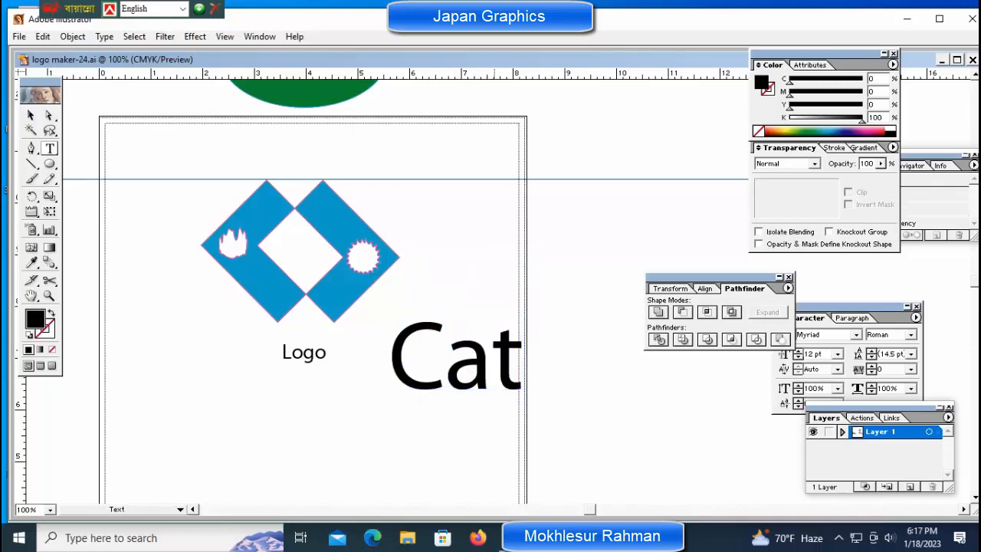
- Shift the "Cat" text slightly upward and scale it down to about 86 pt
{"action": "left_click", "coordinate": [494, 368], "text": "ctrl"}
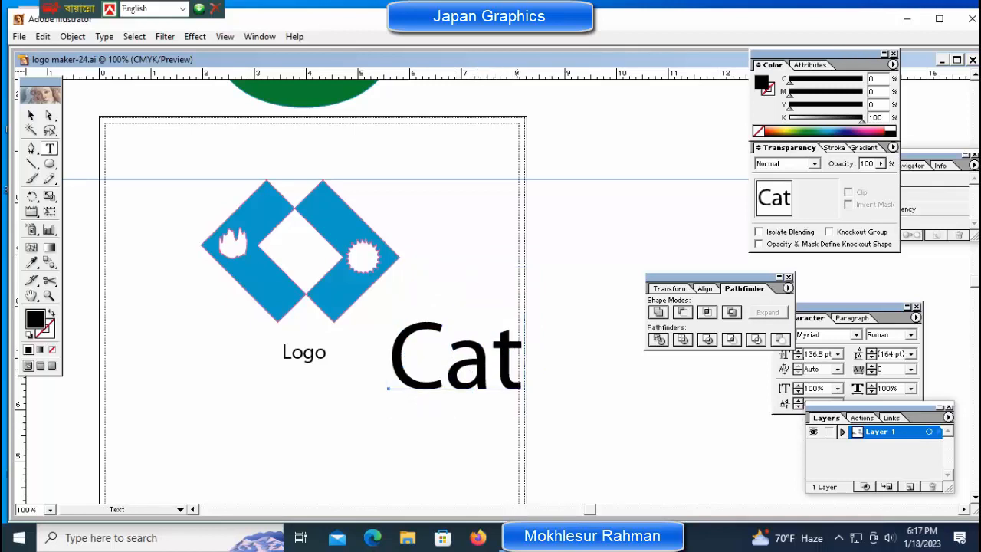
{"action": "key", "text": "ctrl"}
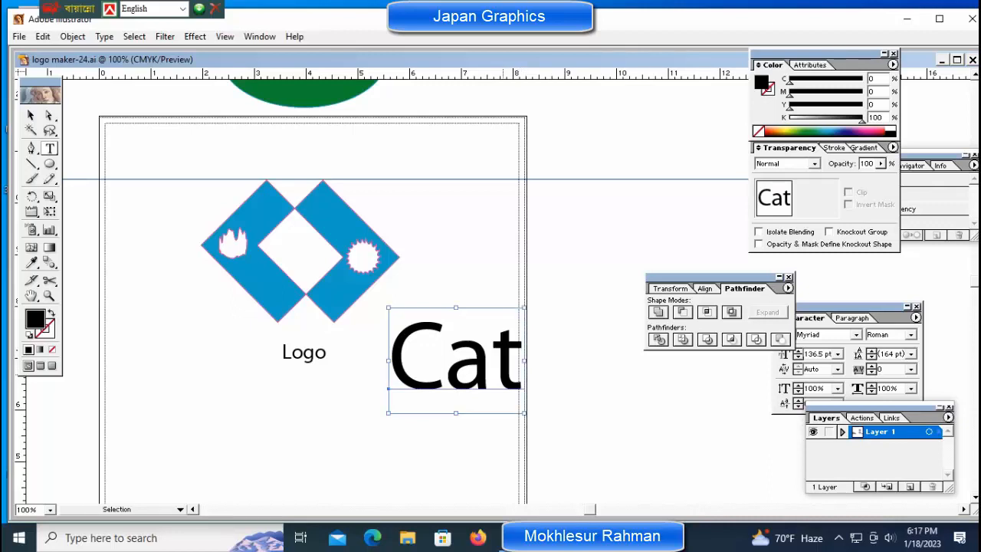
{"action": "left_click_drag", "start_coordinate": [446, 380], "coordinate": [449, 371]}
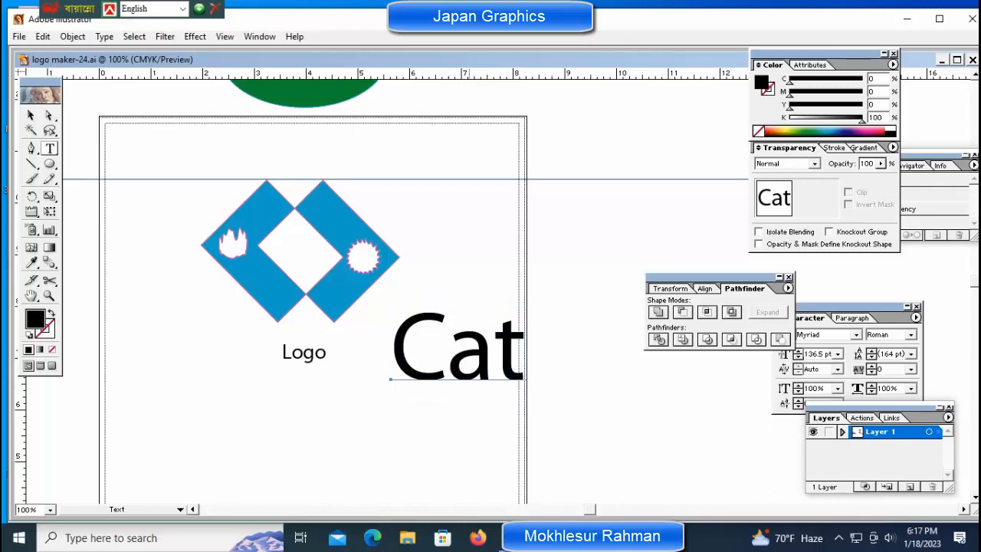
{"action": "key", "text": "ctrl"}
{"action": "left_click_drag", "start_coordinate": [391, 403], "coordinate": [470, 351]}
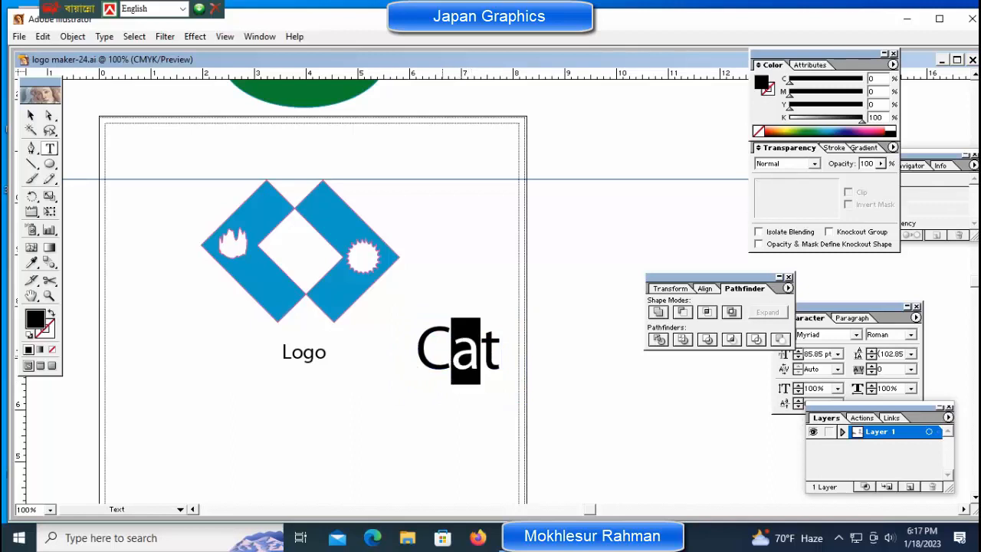
- Select only the letter "C" of the "Cat" text for editing
{"action": "left_click", "coordinate": [448, 351]}
{"action": "key", "text": "shift+Left"}
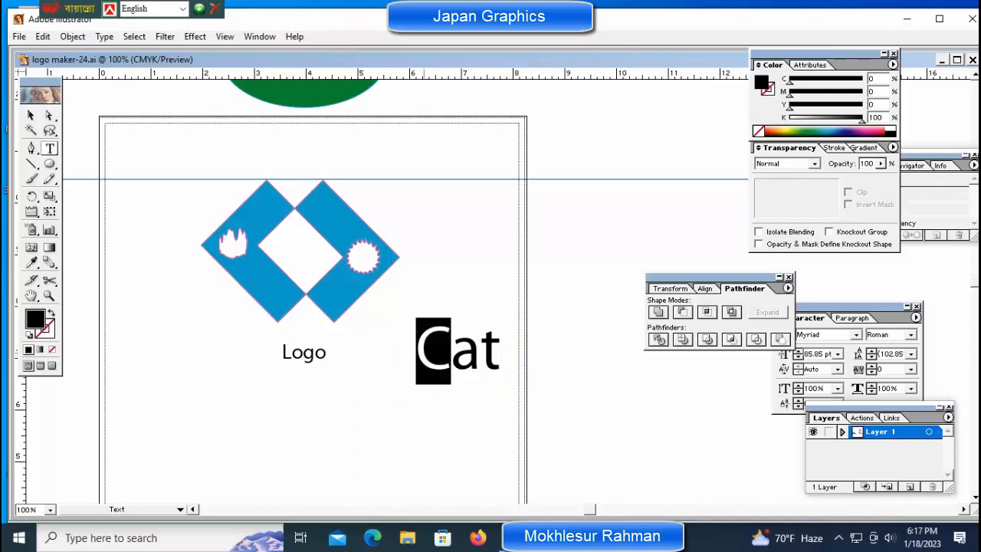